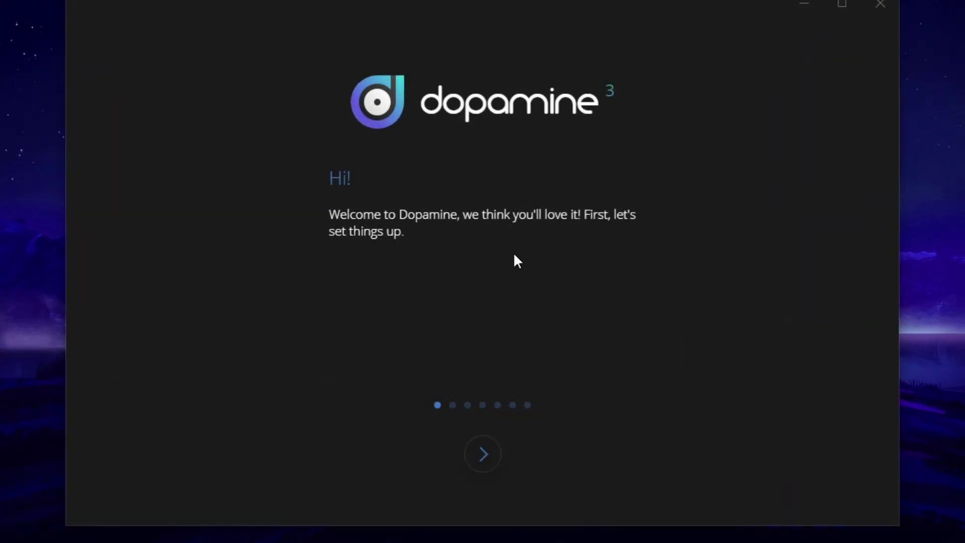
Complete Dopamine's welcome setup with English, the dark theme and no music folder, and close the player
left_click(486, 443)
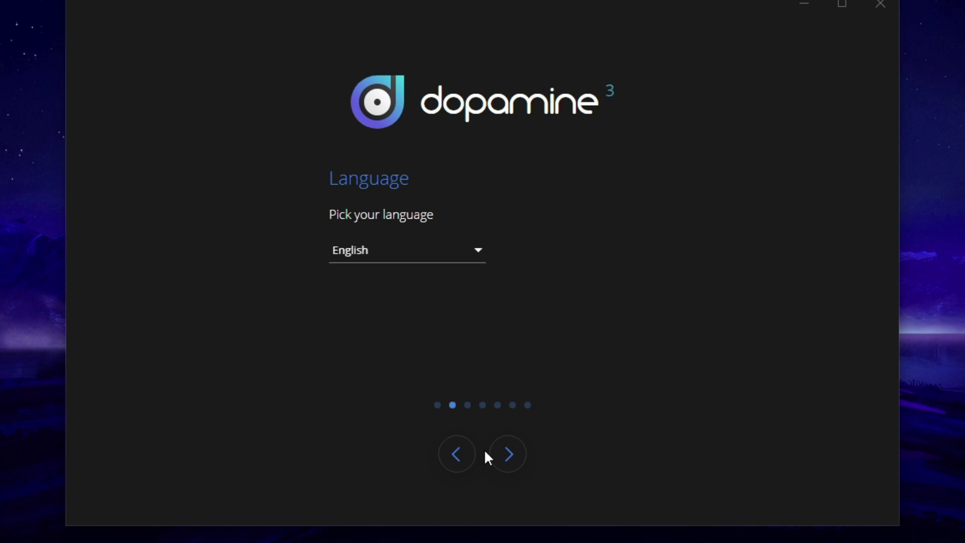
left_click(507, 453)
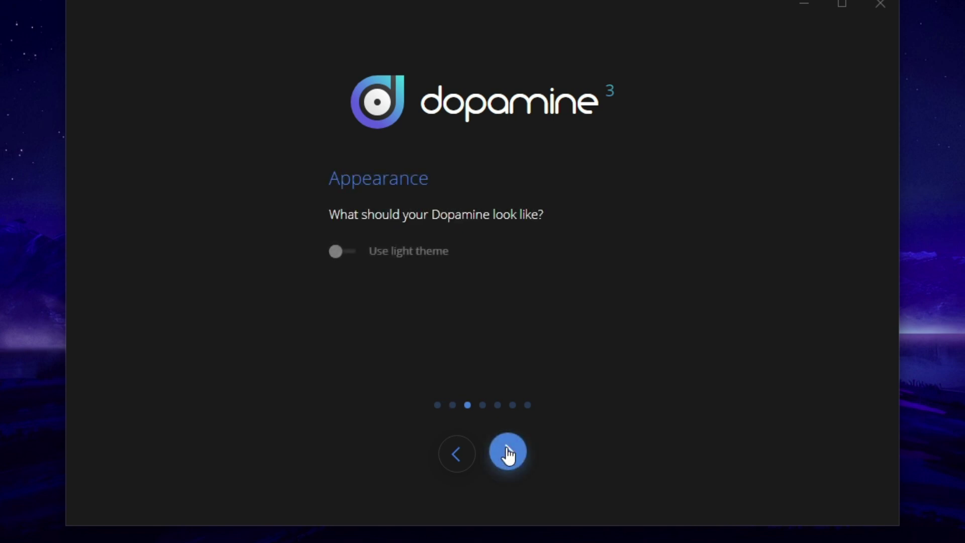
left_click(508, 456)
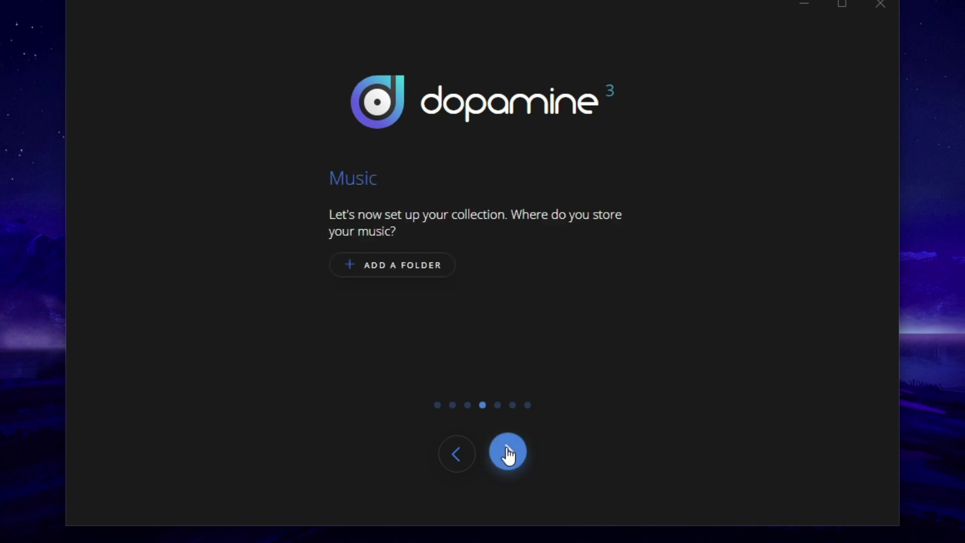
left_click(508, 455)
left_click(508, 455)
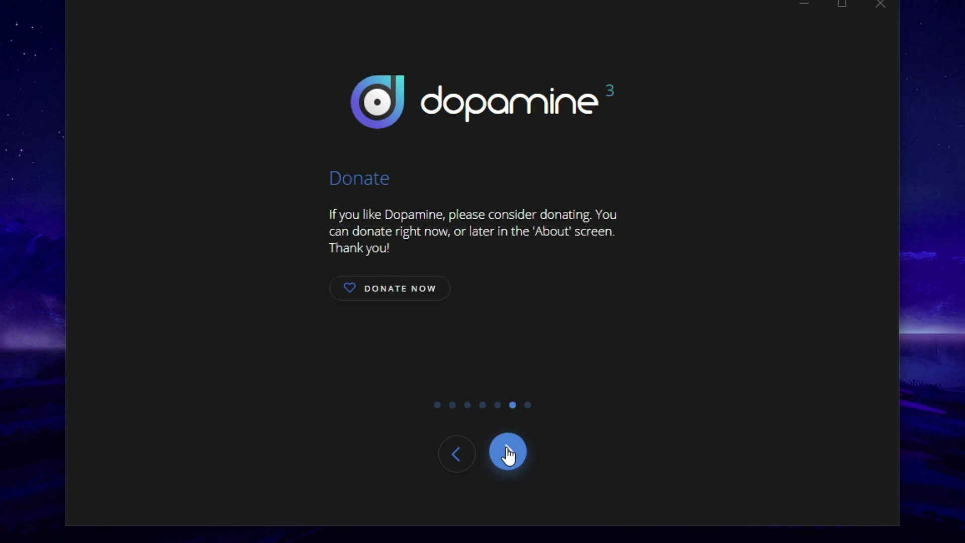
left_click(508, 455)
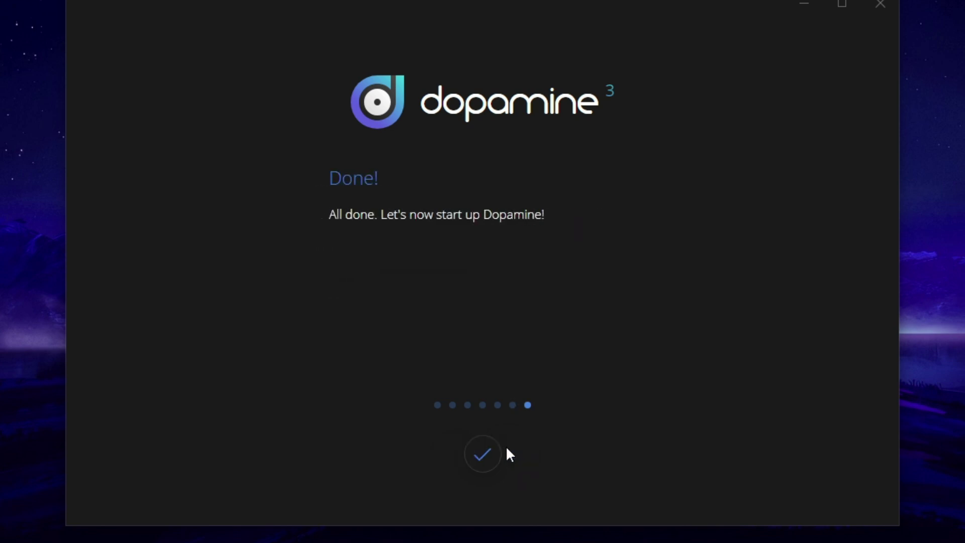
left_click(482, 455)
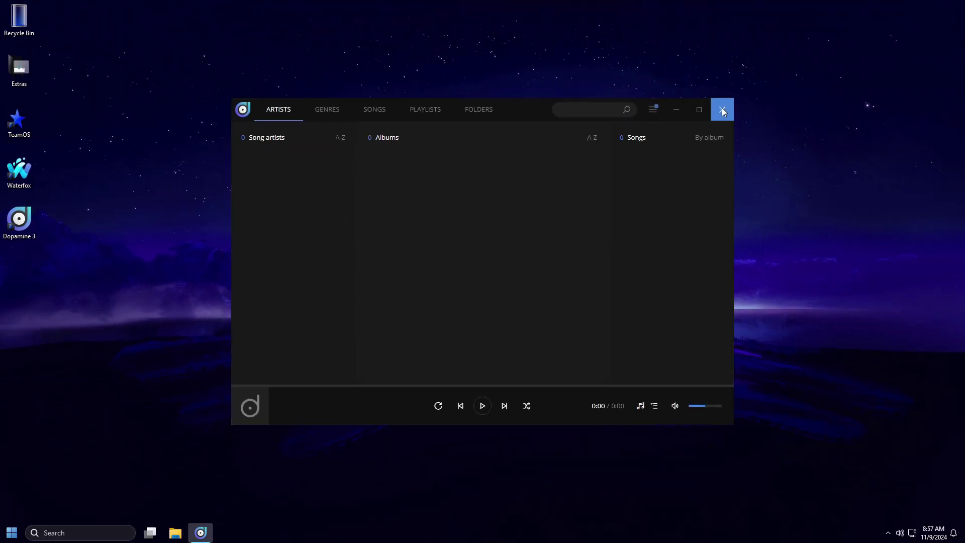
left_click(722, 109)
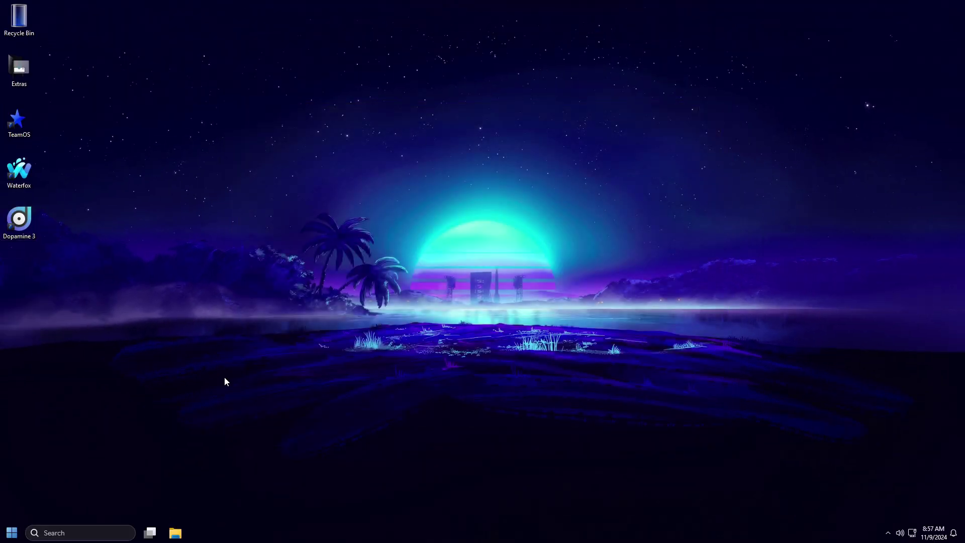
Run winver to check the Windows edition and build, and dismiss the version information
left_click(11, 532)
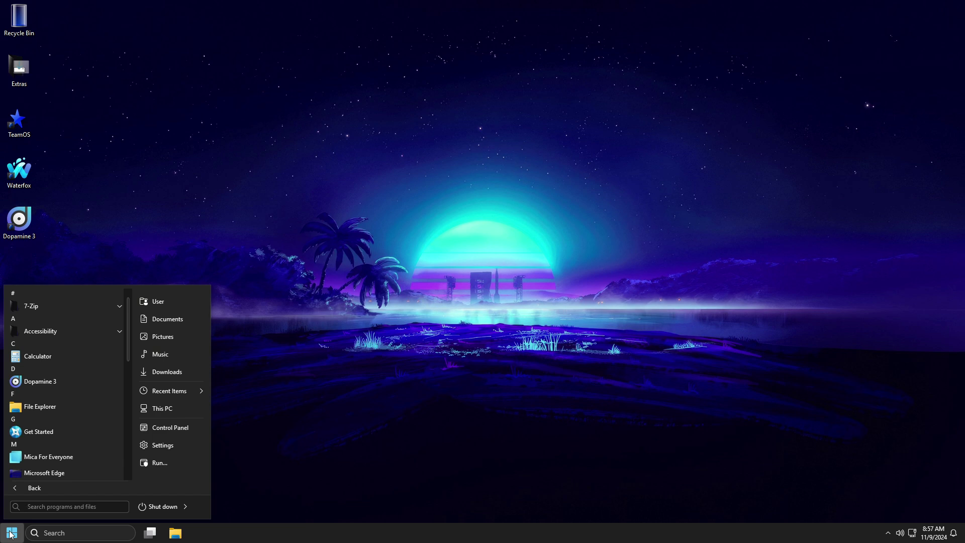
type("winver")
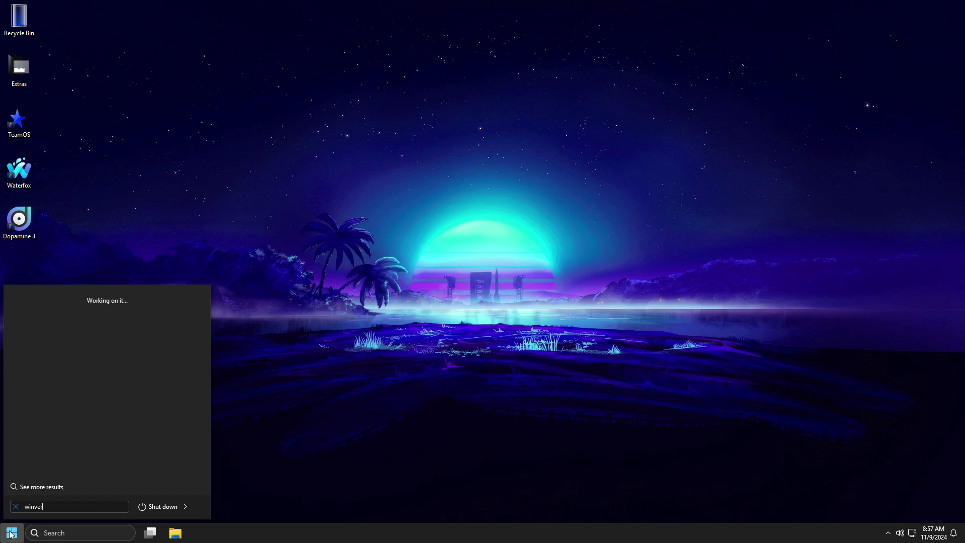
left_click(50, 314)
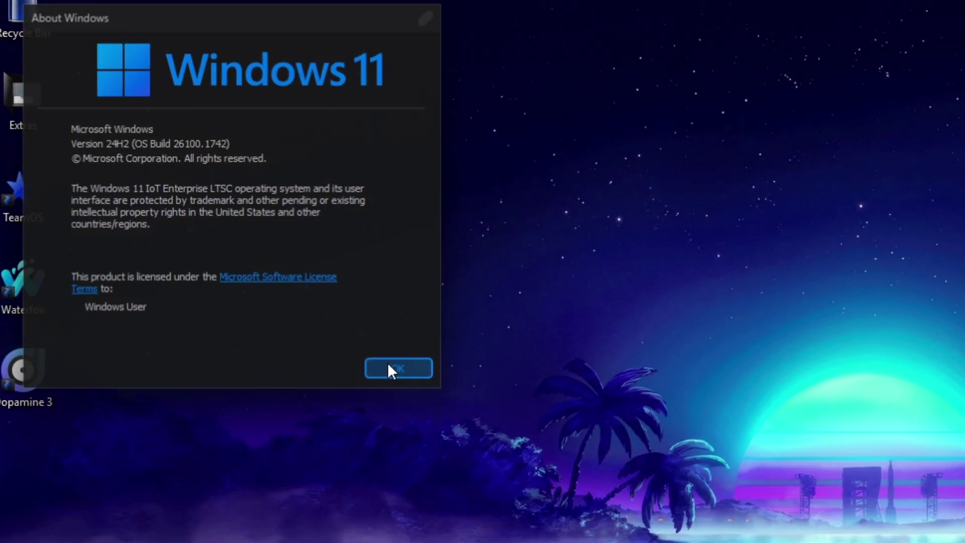
left_click(389, 366)
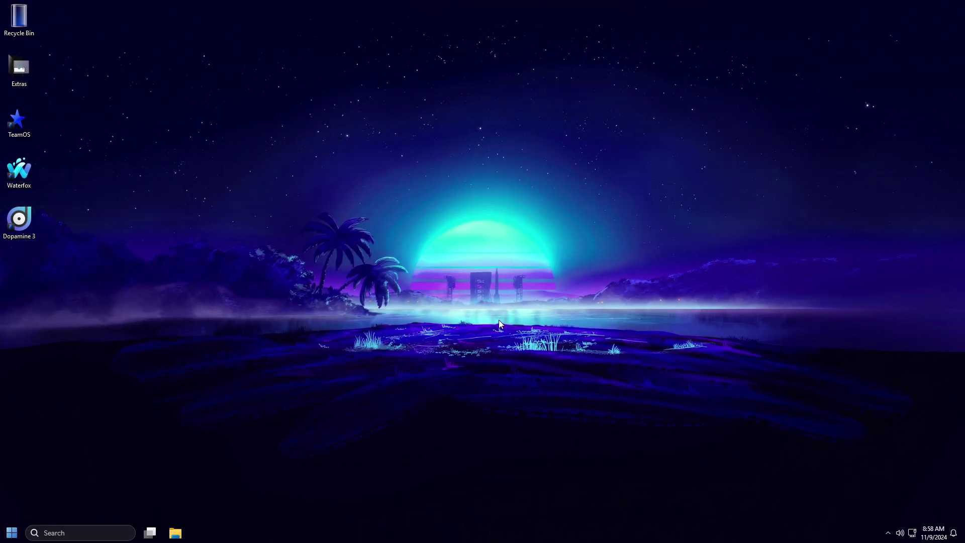
Review the running processes and the CPU and memory performance in Task Manager, and close it
right_click(523, 536)
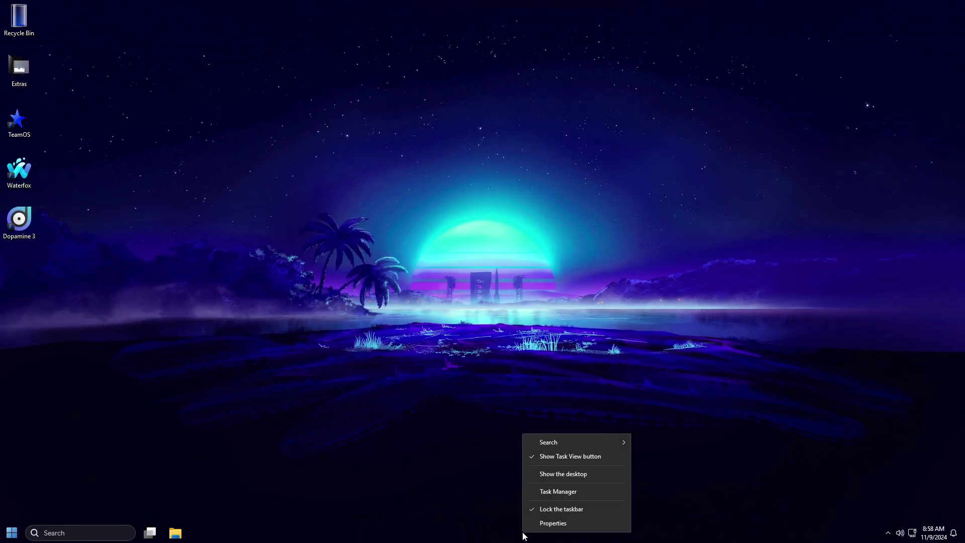
left_click(555, 492)
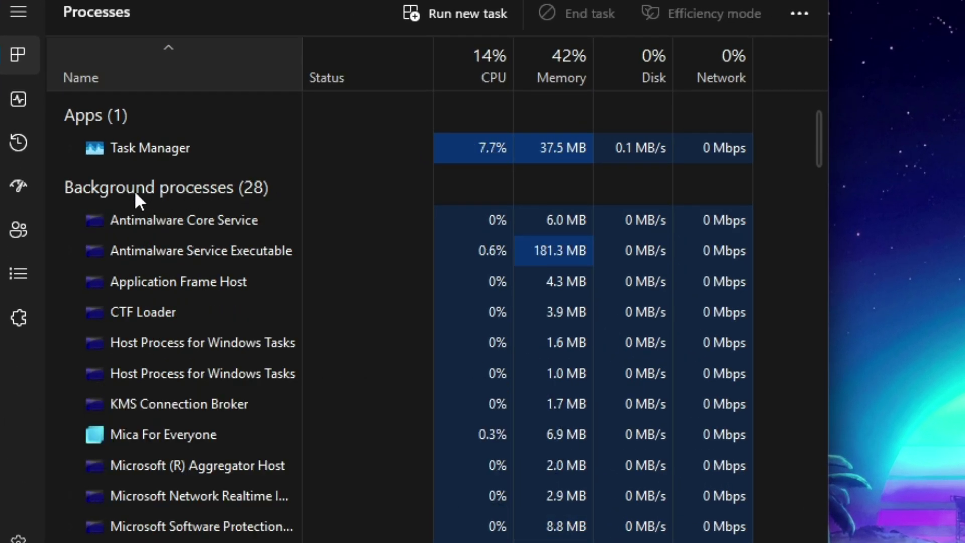
left_click(19, 99)
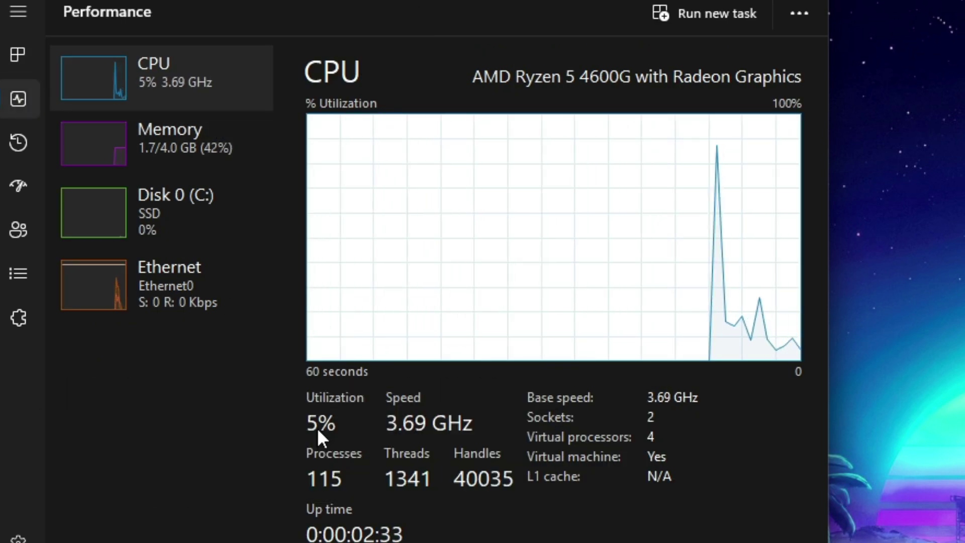
left_click(199, 177)
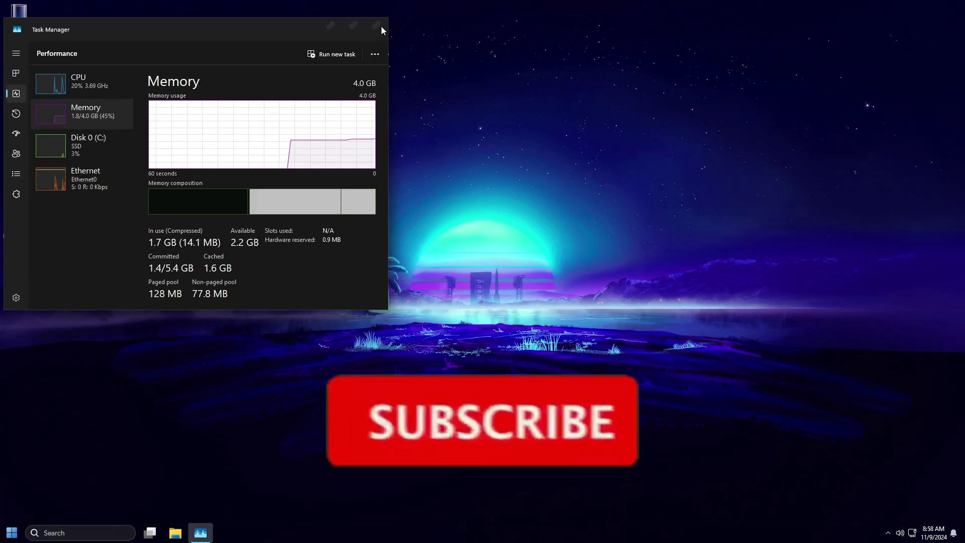
left_click(380, 26)
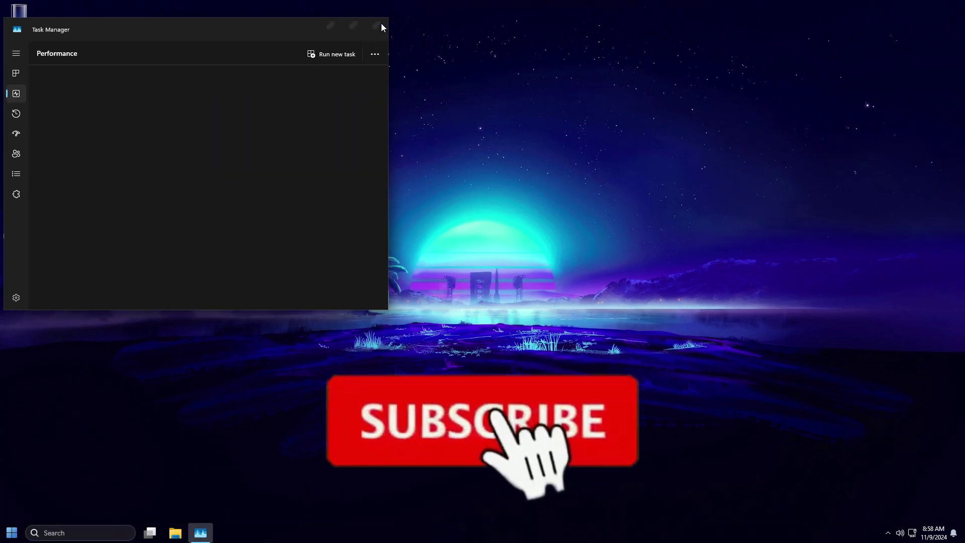
Check the used and free space of Local Disk (C:) in its properties in File Explorer, and close the windows
left_click(175, 532)
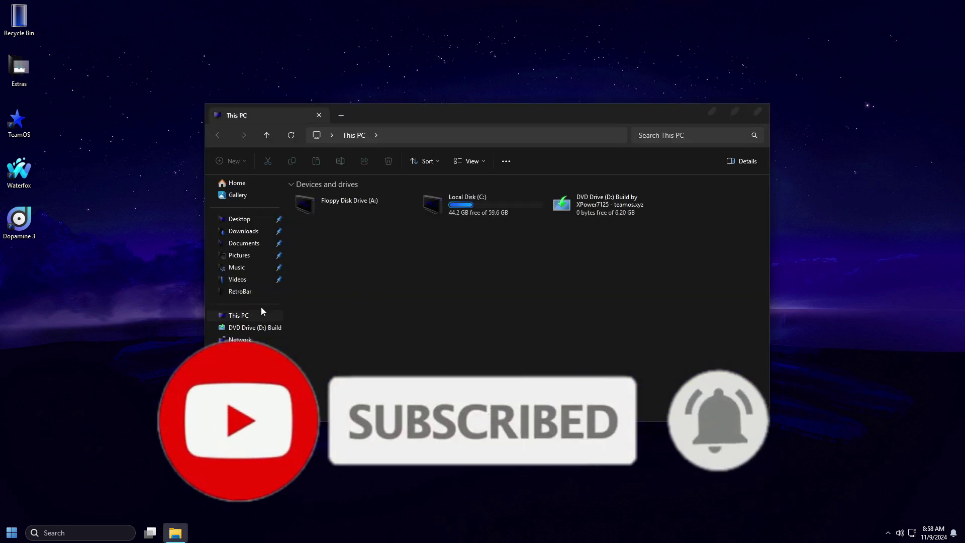
right_click(474, 198)
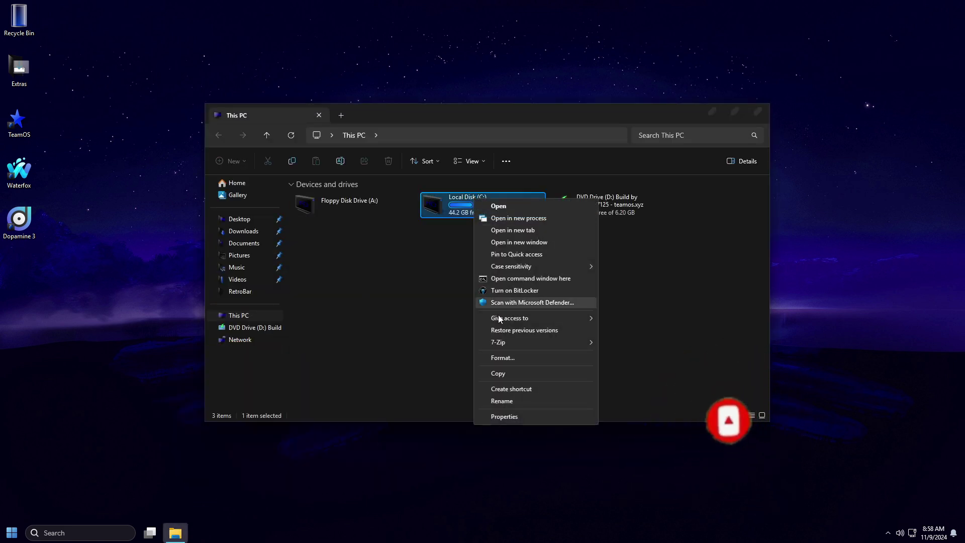
left_click(503, 417)
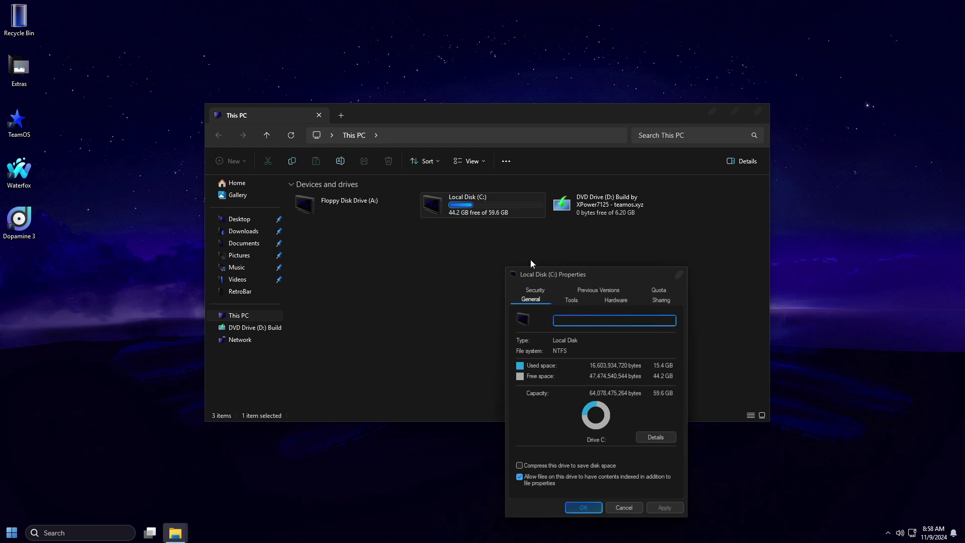
left_click_drag(541, 275, 660, 136)
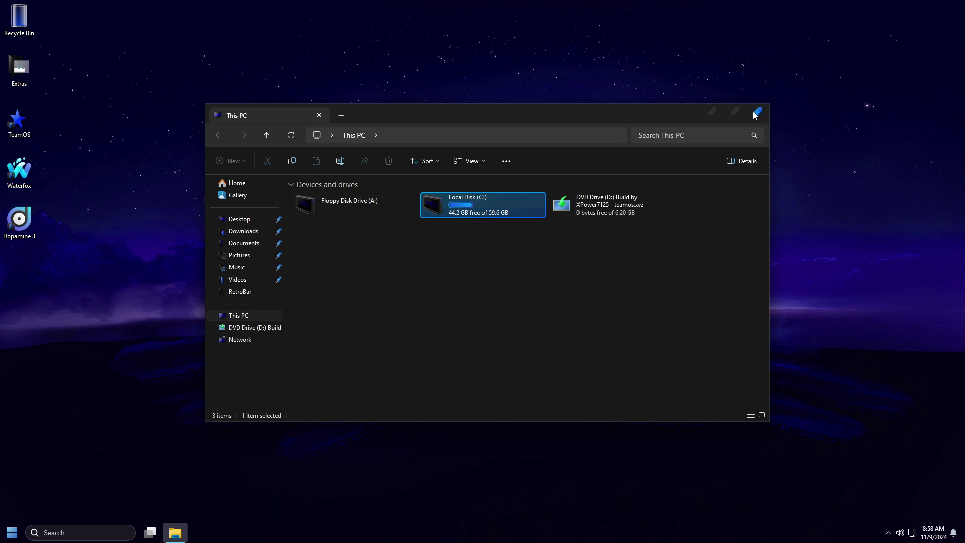
left_click(756, 112)
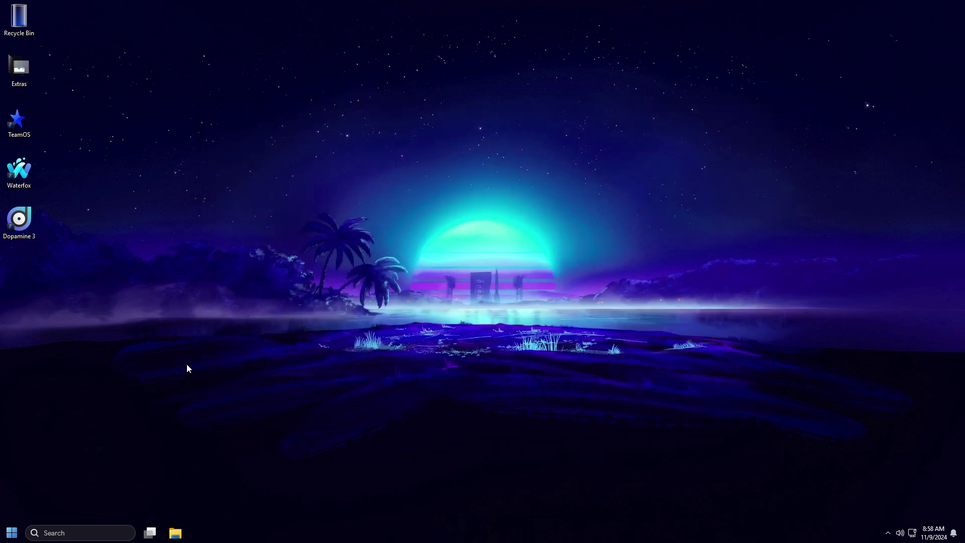
Open Control Panel's list of installed programs and move its window higher on the desktop
left_click(11, 533)
left_click(162, 426)
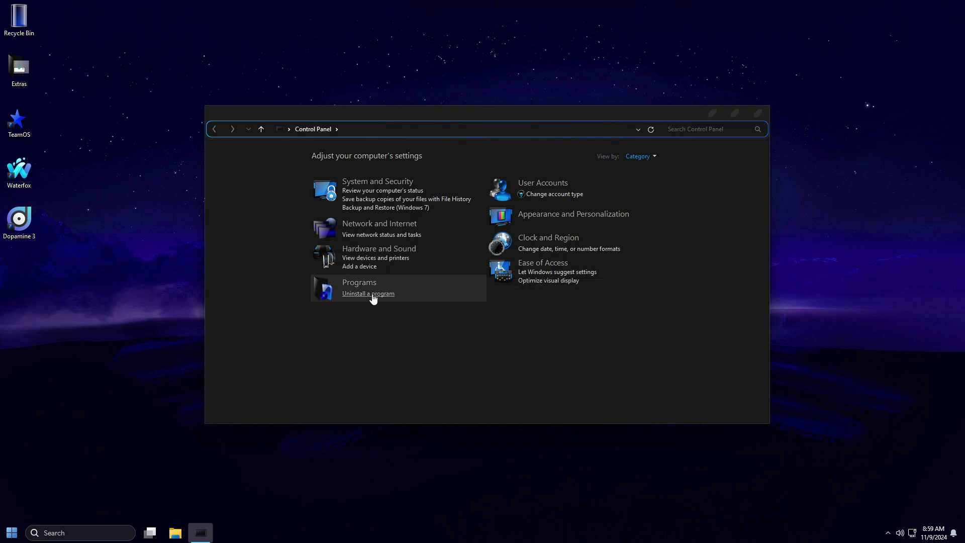
left_click(373, 296)
left_click_drag(436, 117, 430, 44)
Examine the installed programs from 7-Zip 24.07 through the Microsoft Edge entries and the Visual C++ runtimes
left_click(349, 141)
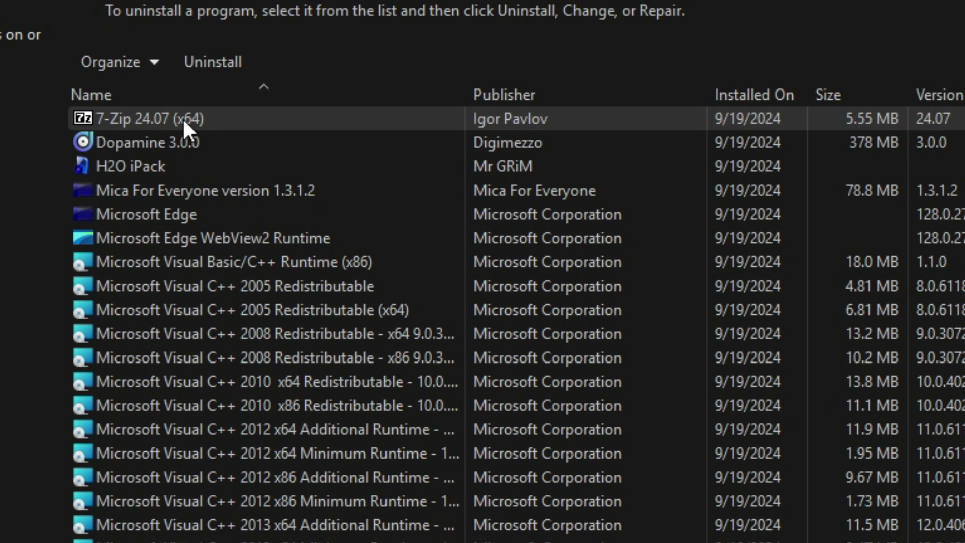
left_click(160, 146)
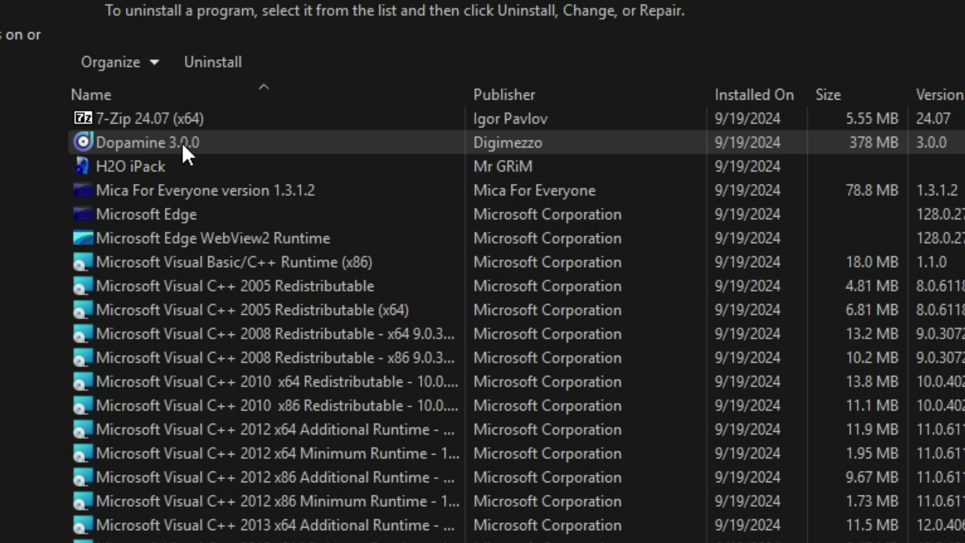
left_click(177, 166)
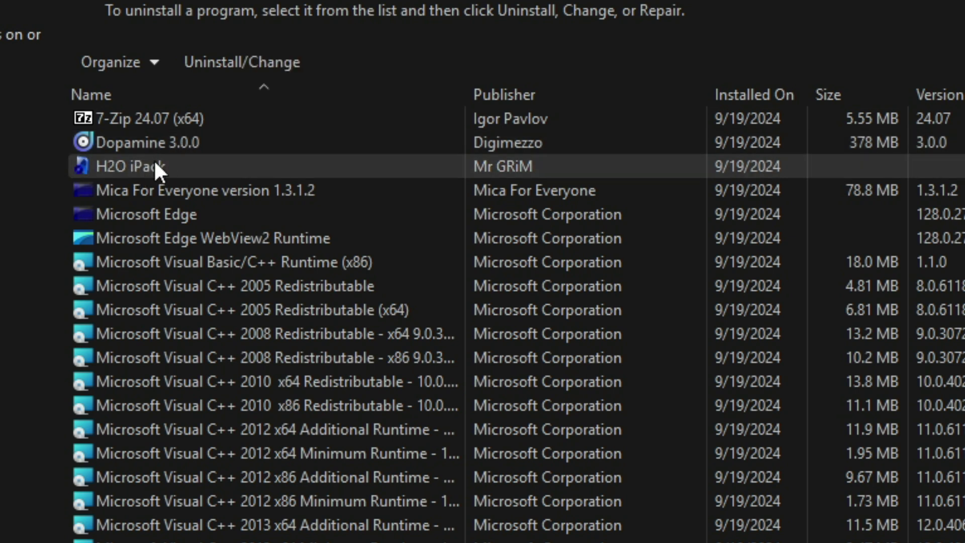
left_click(159, 189)
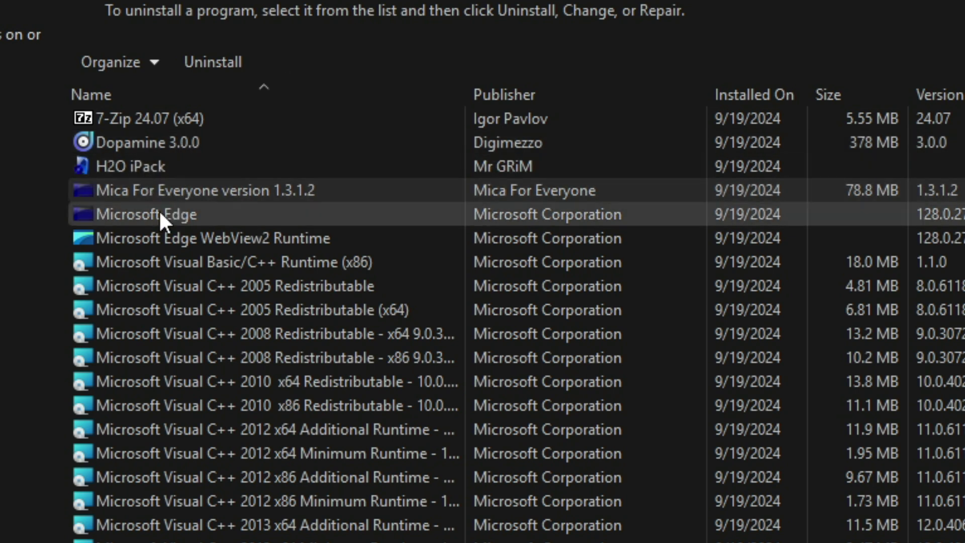
left_click(182, 214)
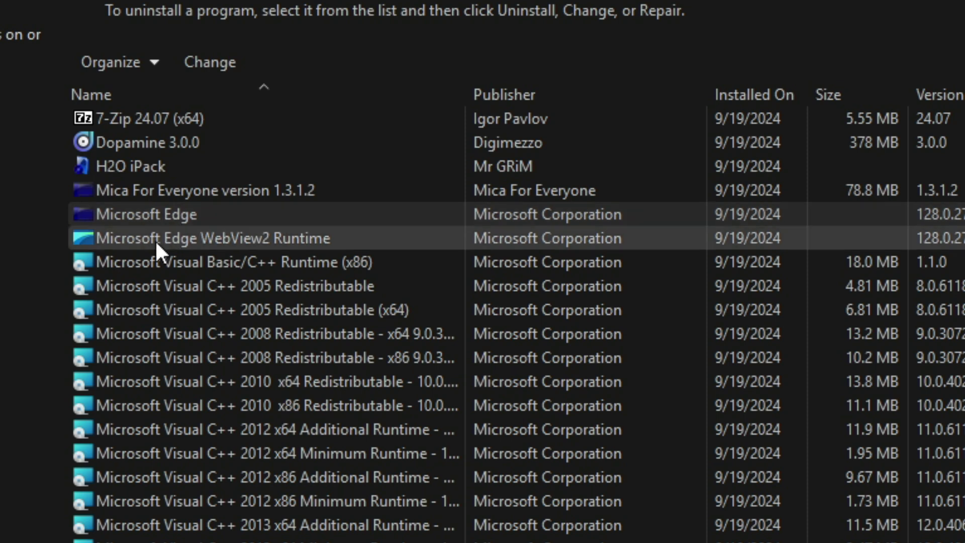
left_click(193, 236)
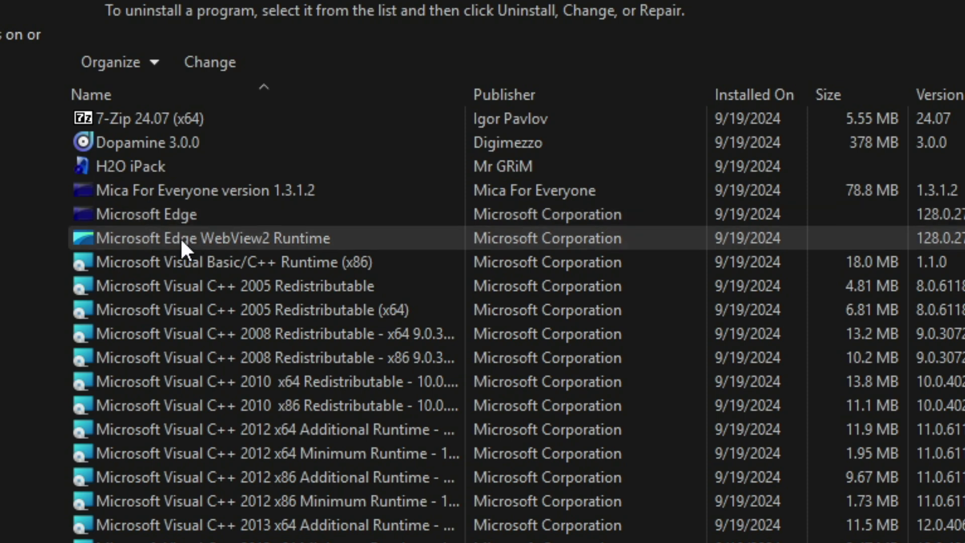
left_click(153, 260)
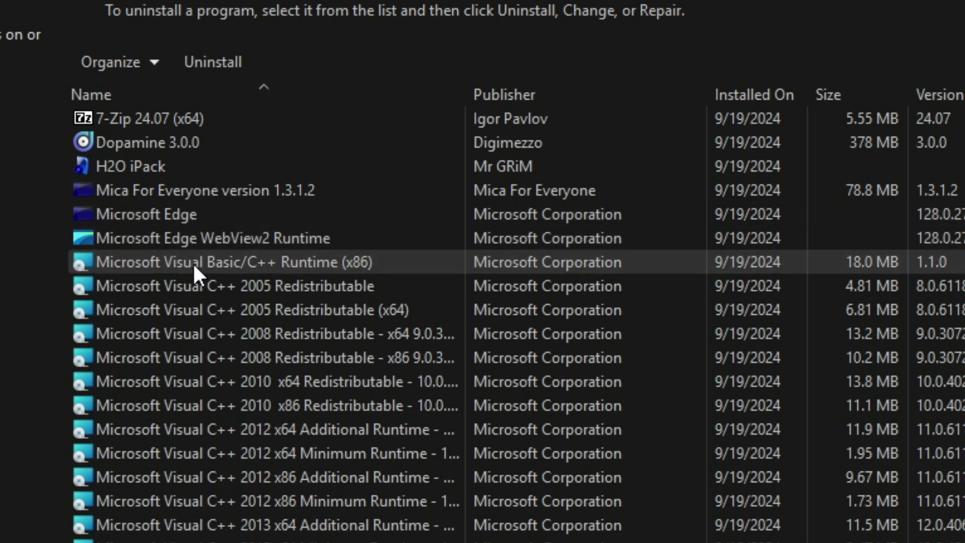
scroll(188, 260, "down", 3)
scroll(188, 260, "down", 3)
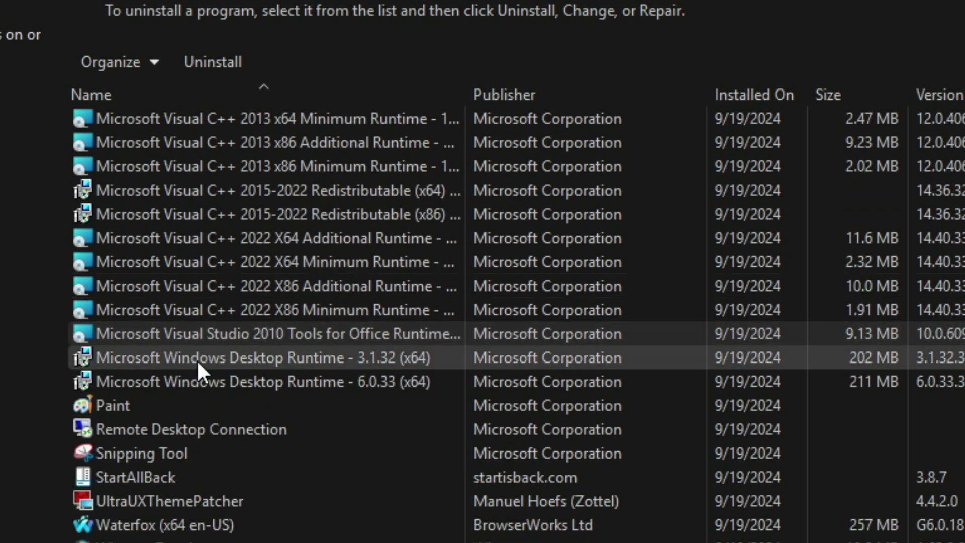
Examine the remaining installed programs from the Microsoft Windows Desktop Runtime entries down past Winaero Tweaker
left_click(196, 379)
scroll(220, 372, "down", 1)
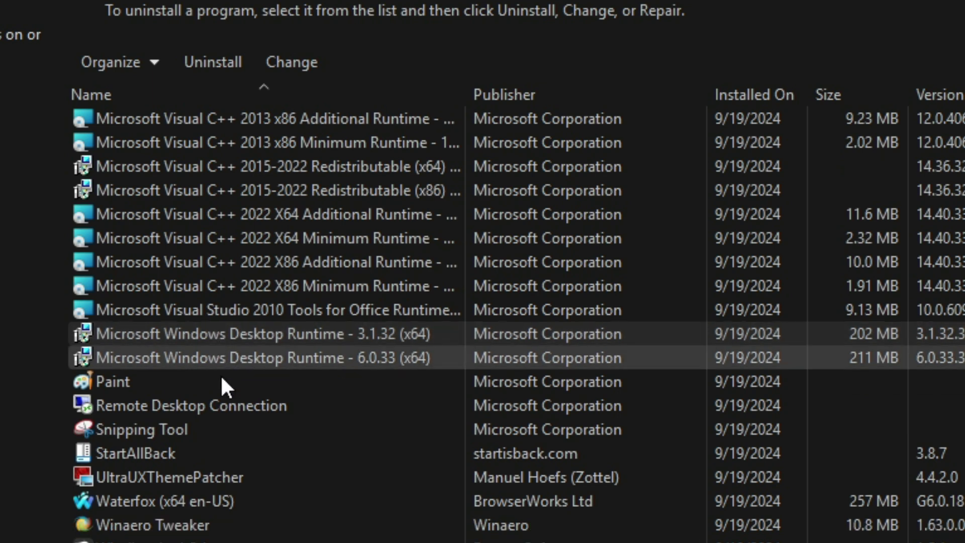
left_click(169, 381)
left_click(192, 408)
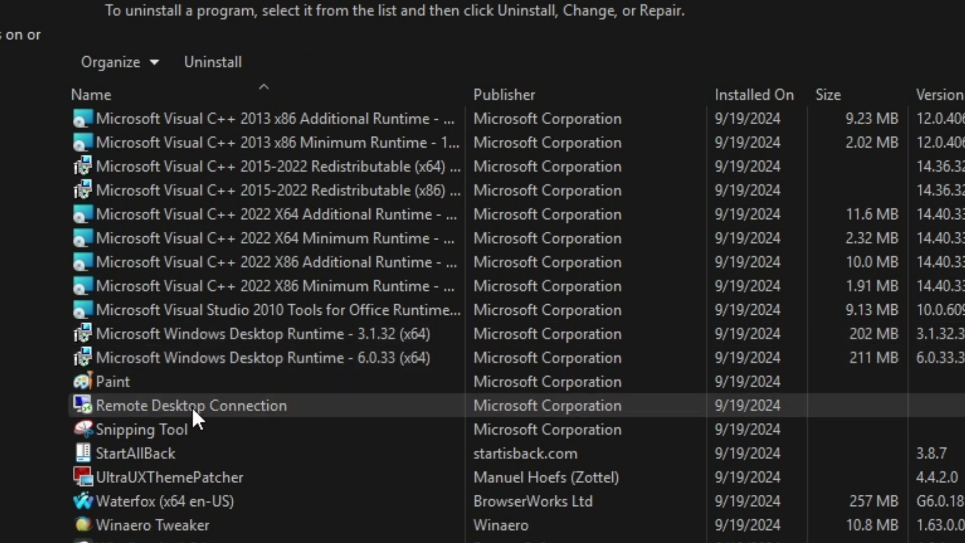
left_click(129, 428)
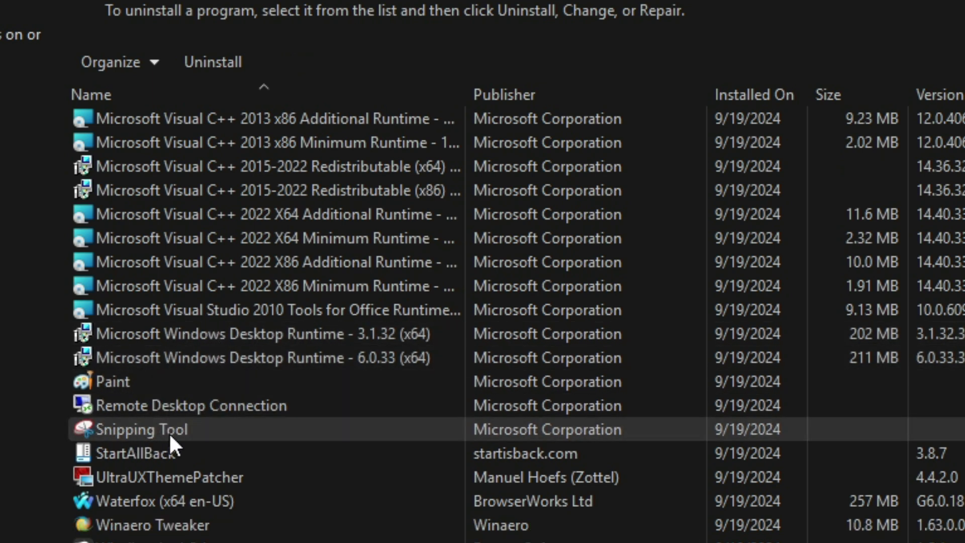
left_click(114, 452)
left_click(128, 475)
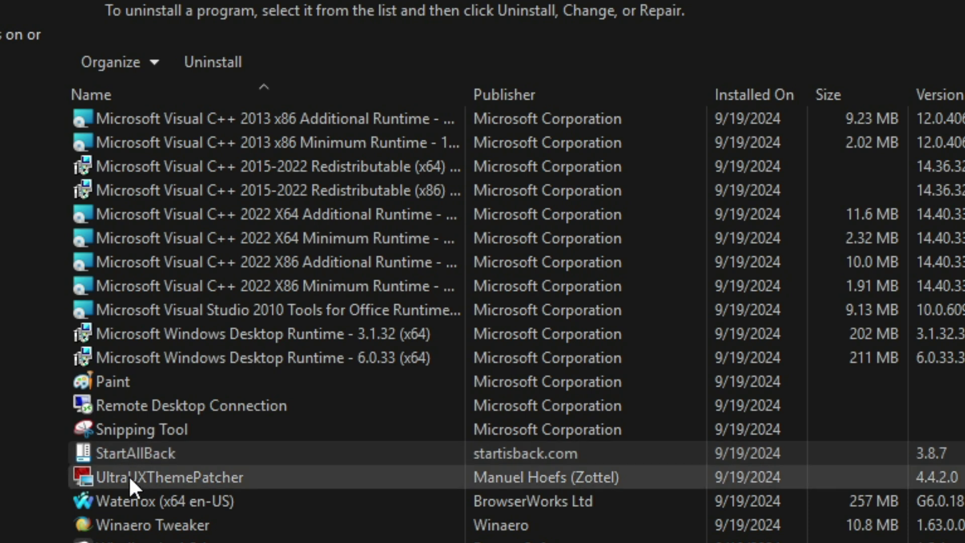
left_click(128, 498)
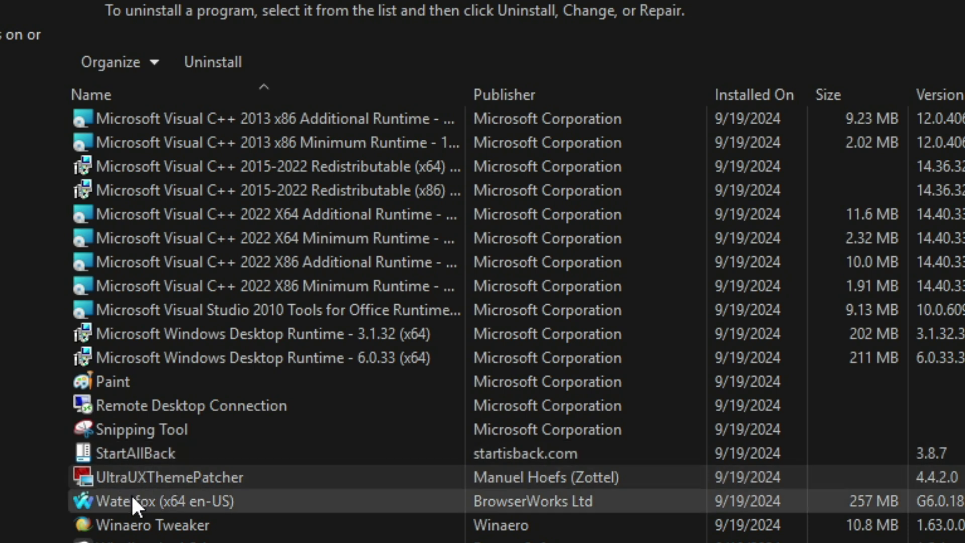
left_click(128, 520)
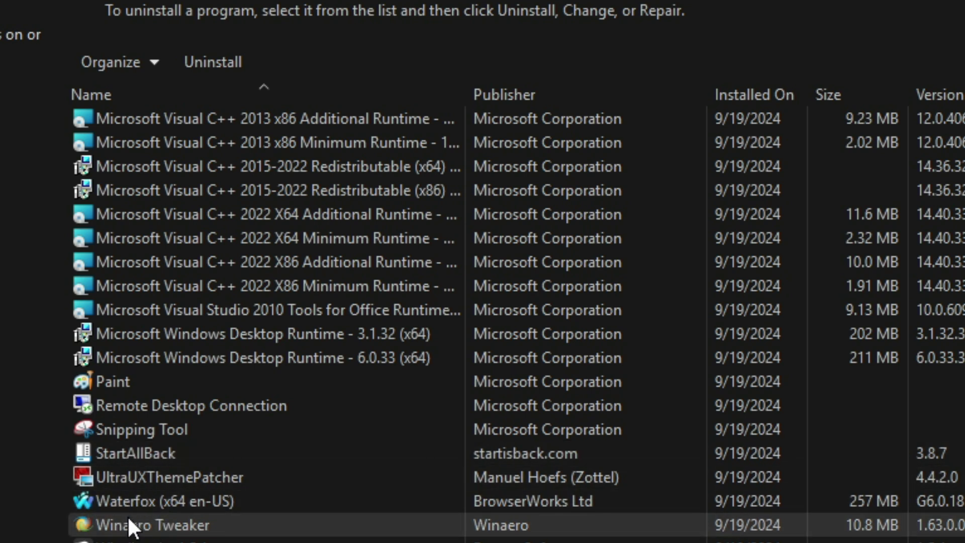
left_click(128, 541)
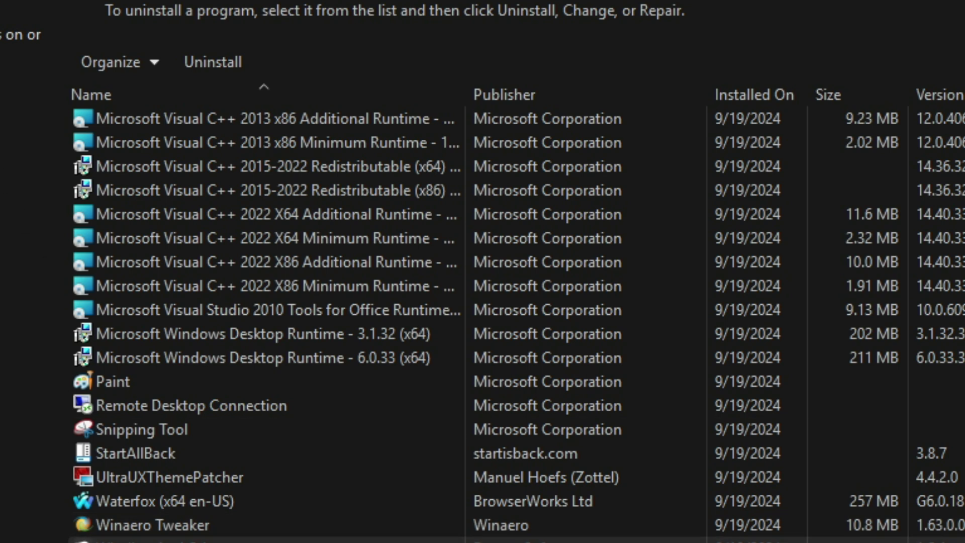
View the installed Windows updates, and open the Windows Features dialog and move it higher on the screen
left_click(0, 21)
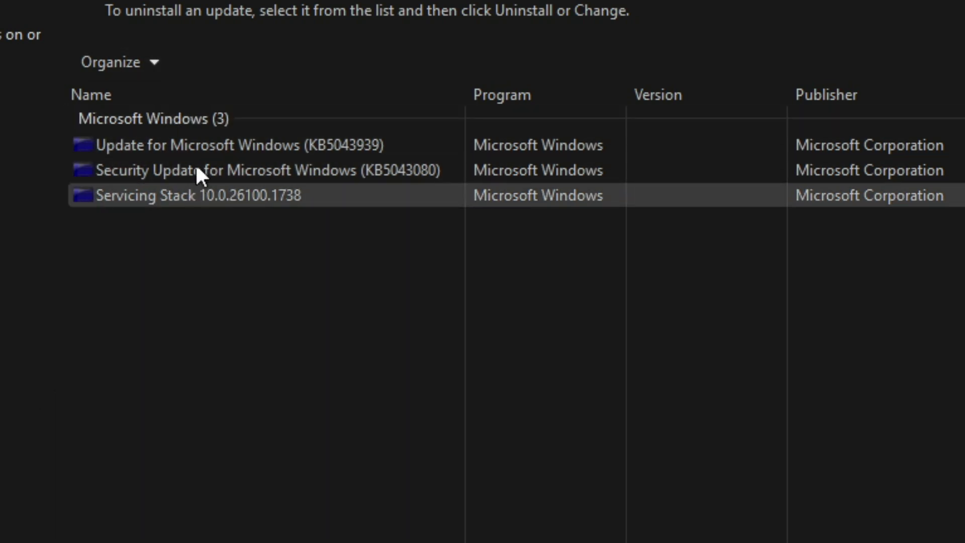
left_click(23, 35)
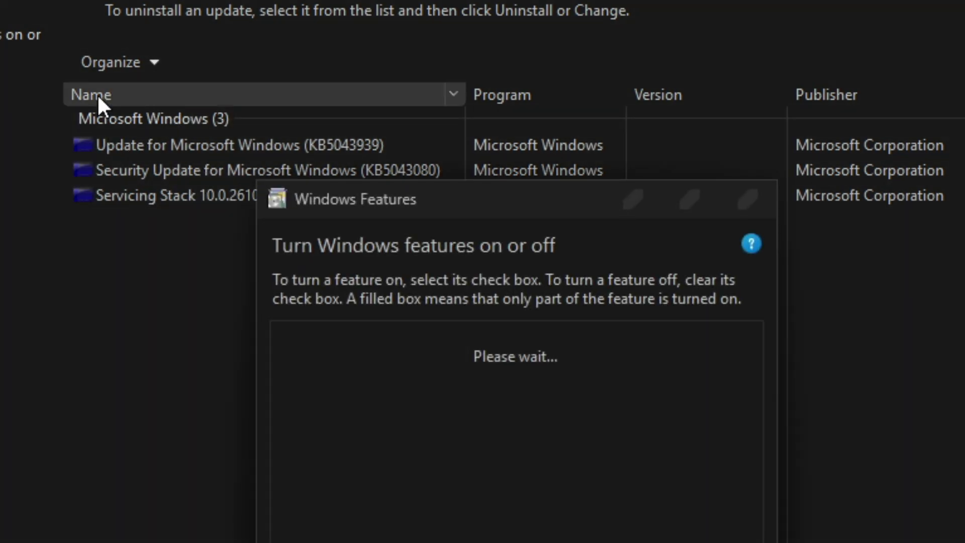
left_click_drag(466, 199, 486, 14)
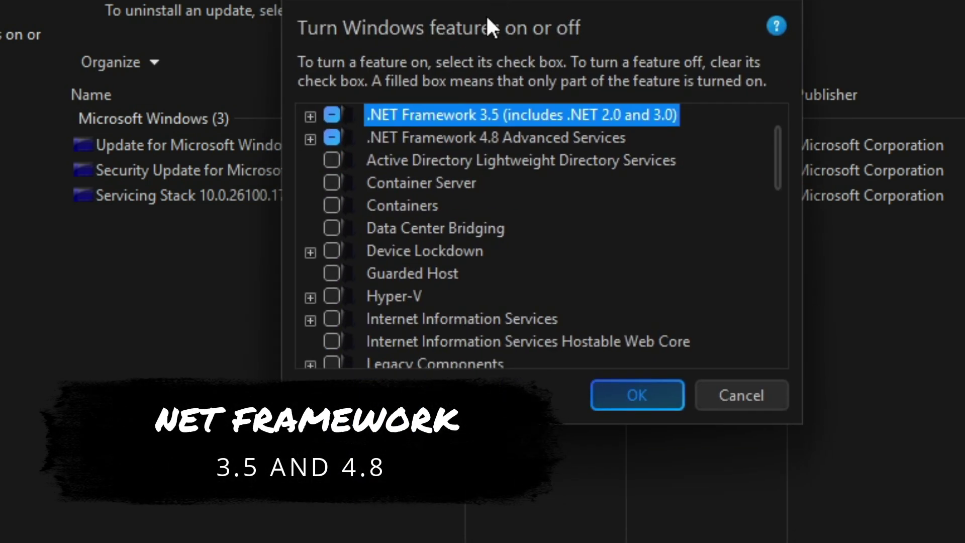
Examine the Windows Features list, including the .NET Framework 3.5 and 4.8 entries, and close the windows without changing any feature
left_click(432, 136)
left_click(435, 116)
scroll(523, 191, "down", 1)
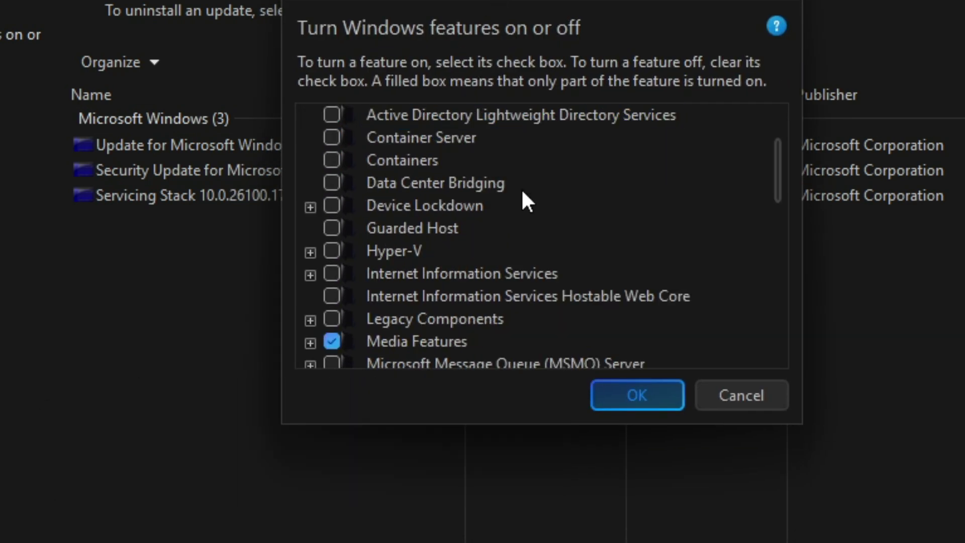
scroll(523, 193, "down", 8)
scroll(523, 194, "up", 3)
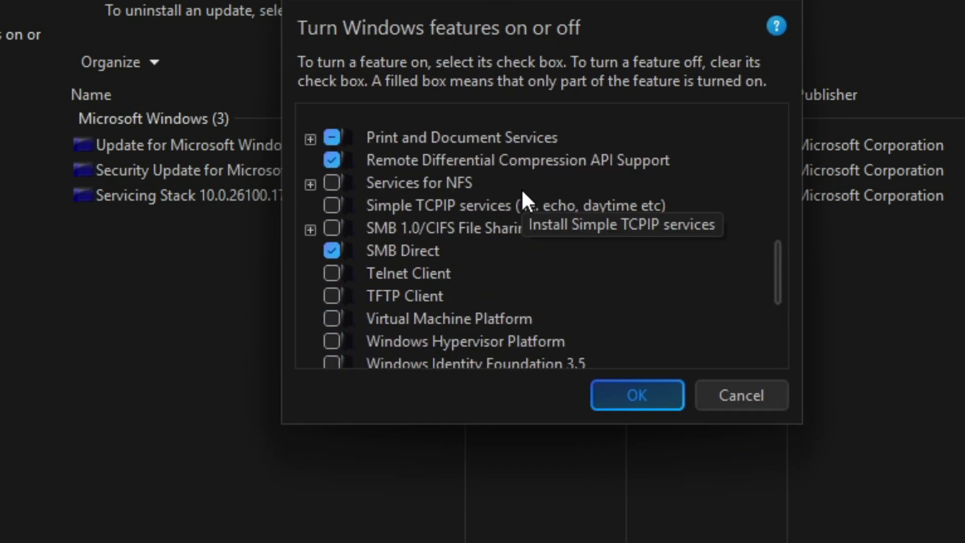
scroll(521, 193, "up", 7)
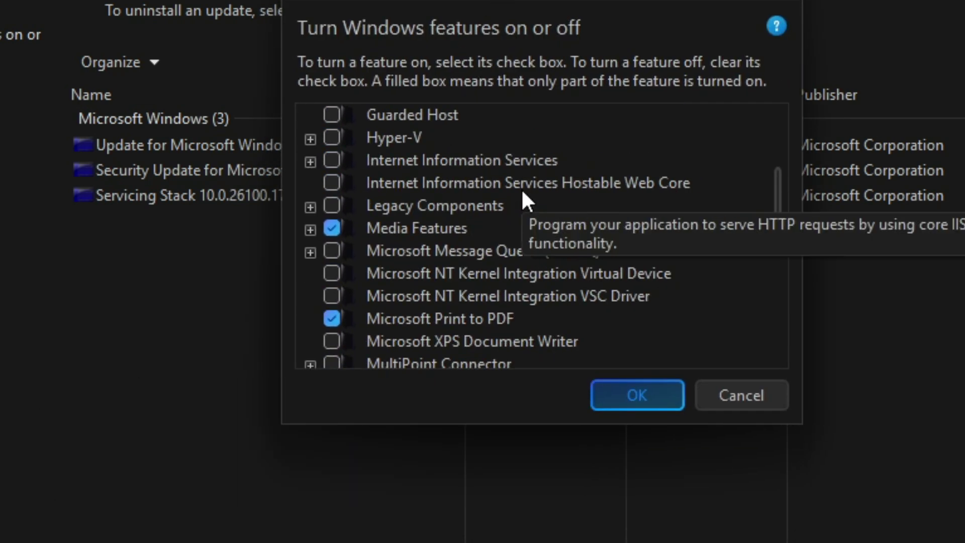
left_click(793, 1)
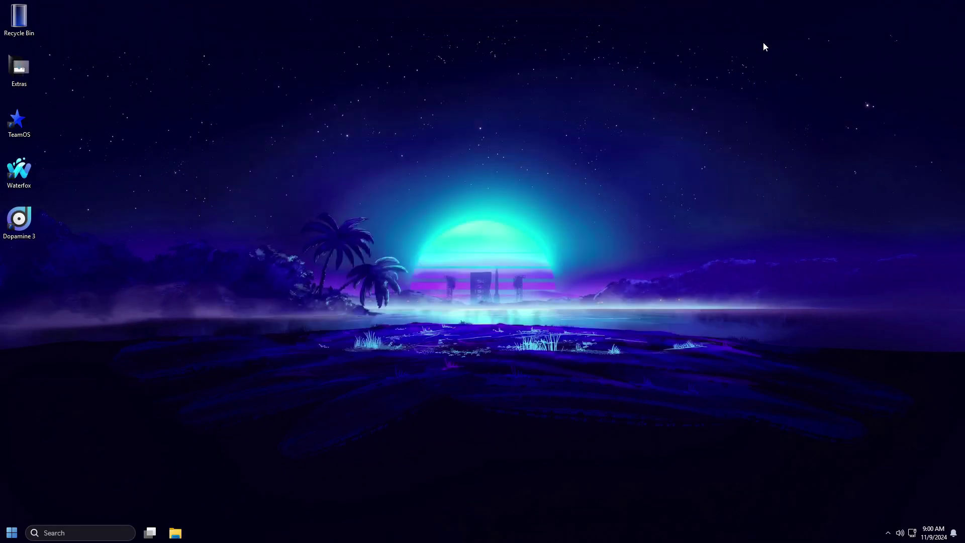
Review the desktop's context menu with its Case sensitivity, Control Panel and Restart Explorer submenus, plus its extended version, and dismiss it
right_click(817, 30)
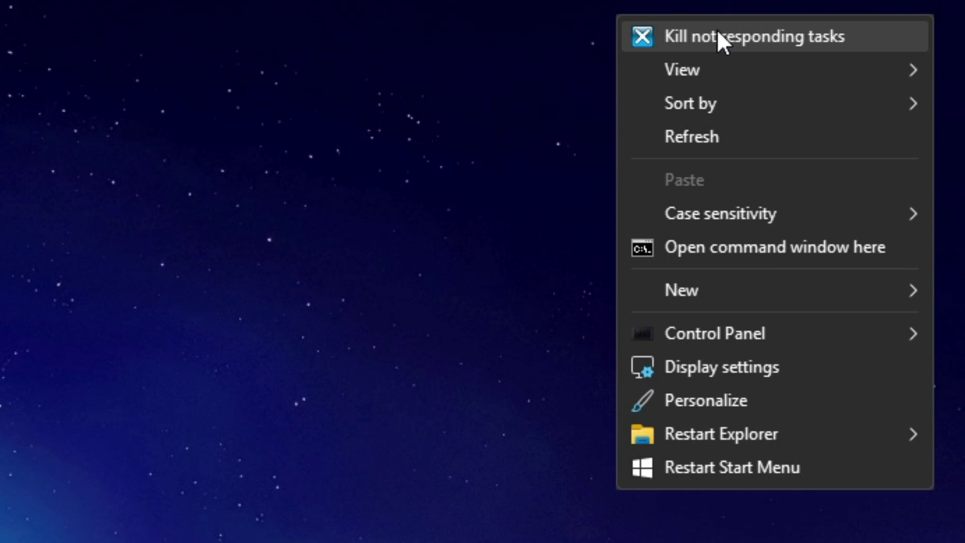
mouse_move(715, 219)
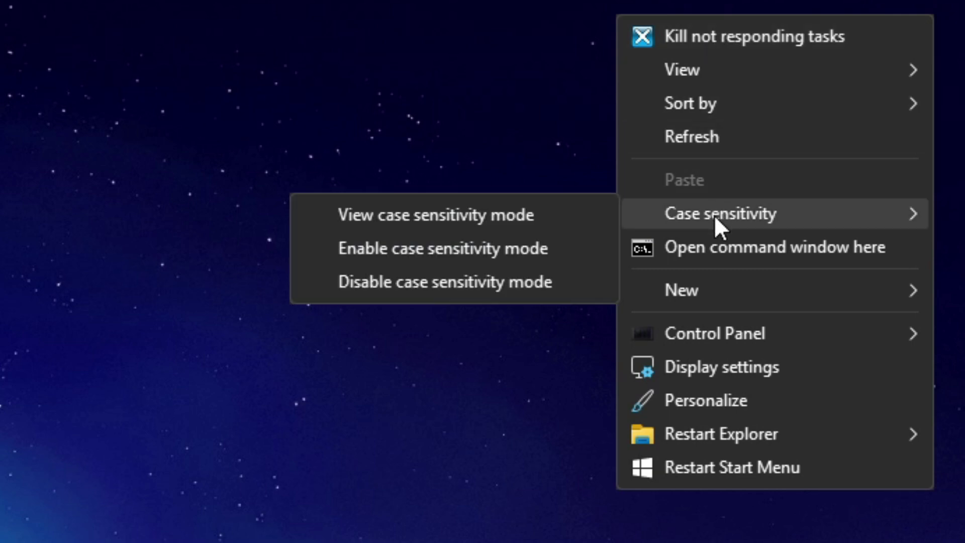
mouse_move(689, 334)
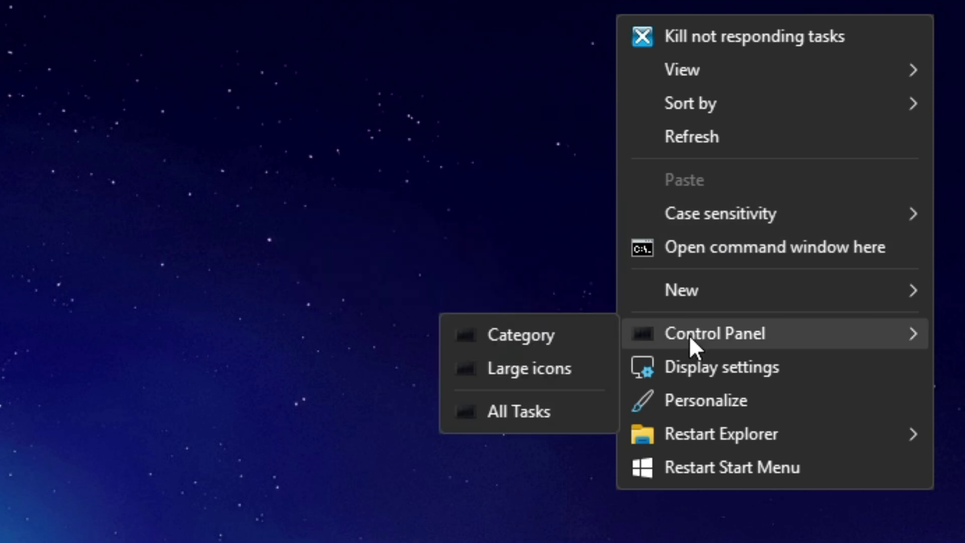
mouse_move(687, 431)
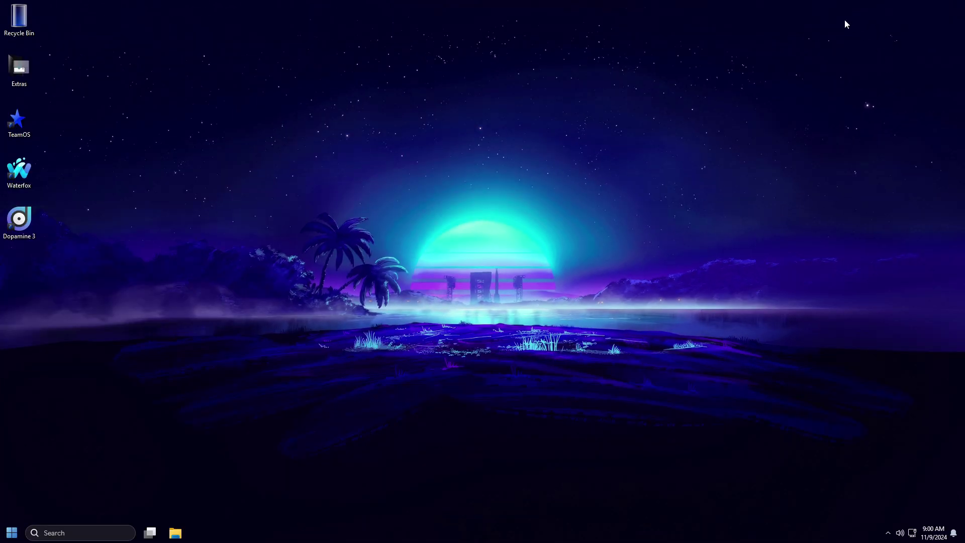
right_click(844, 20)
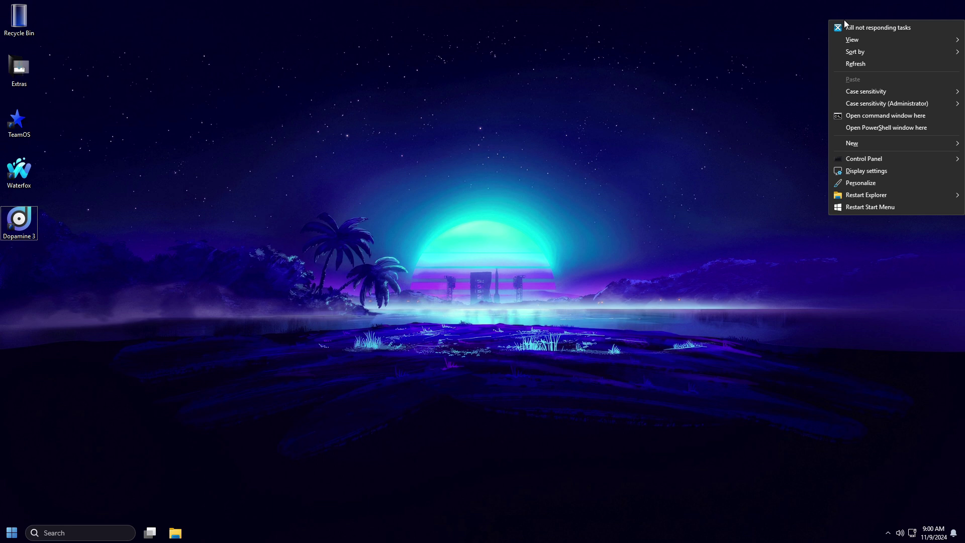
left_click(788, 166)
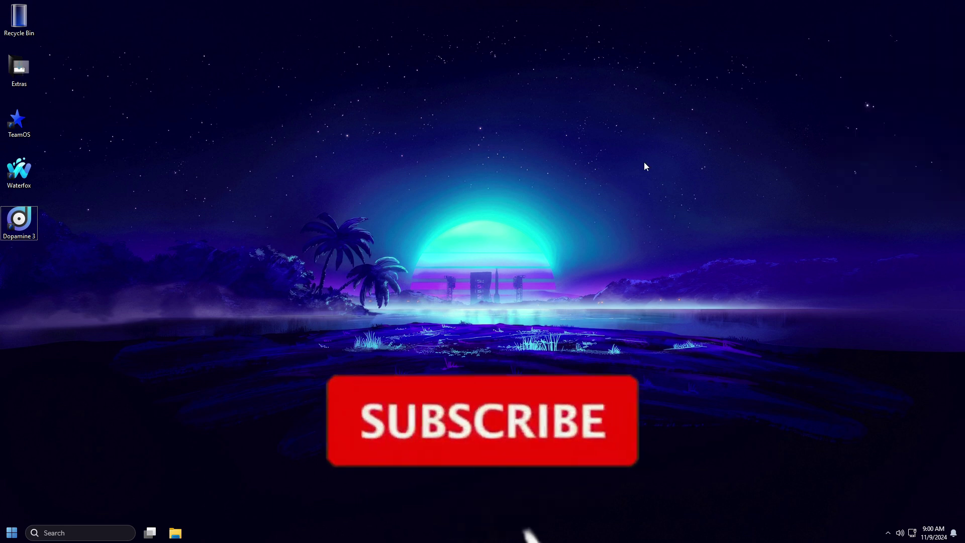
Open the Installed apps list in Settings and look through it from end to end
left_click(12, 532)
left_click(166, 452)
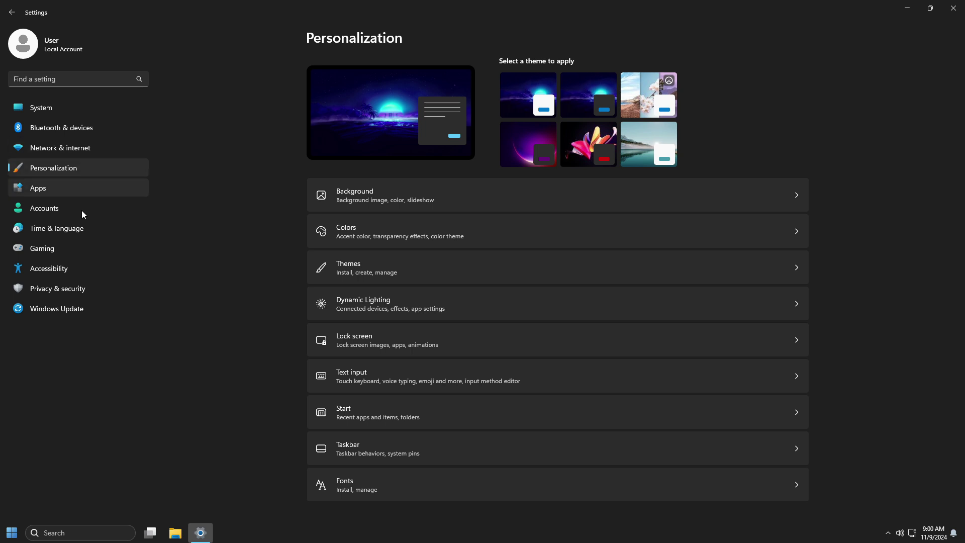
left_click(60, 191)
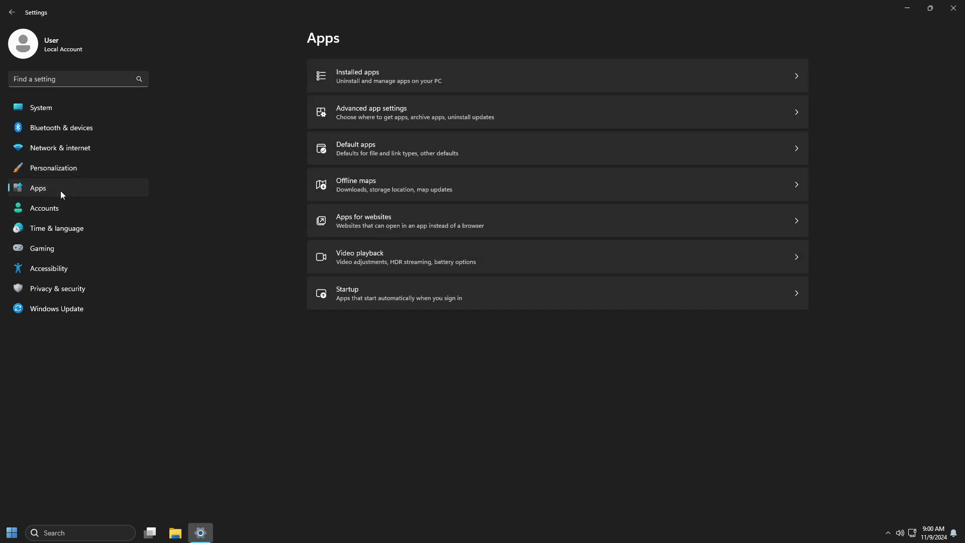
left_click(369, 74)
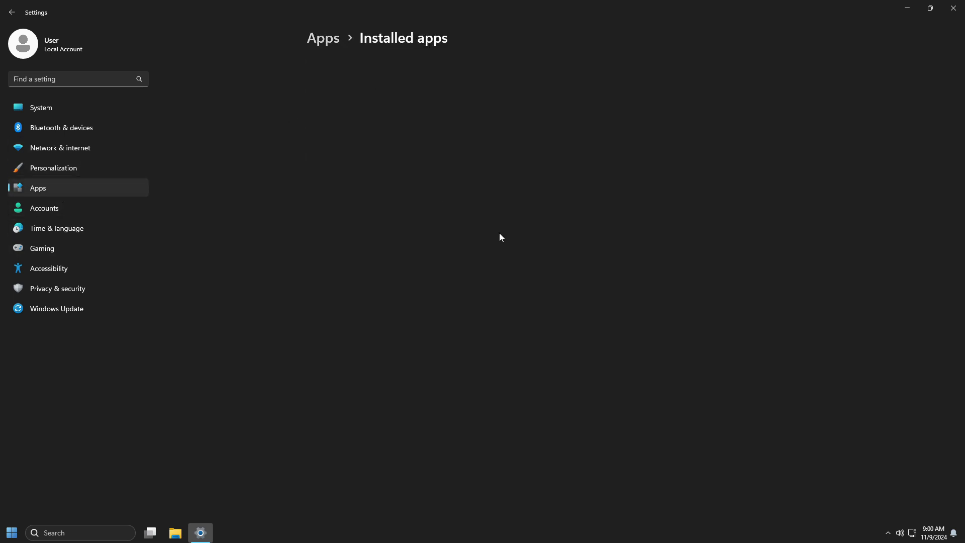
scroll(498, 237, "down", 15)
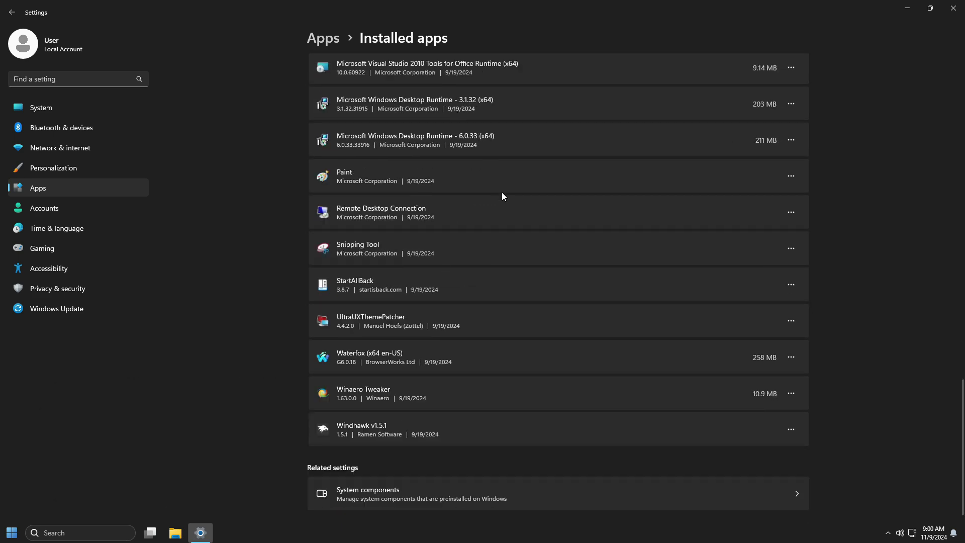
scroll(501, 197, "up", 20)
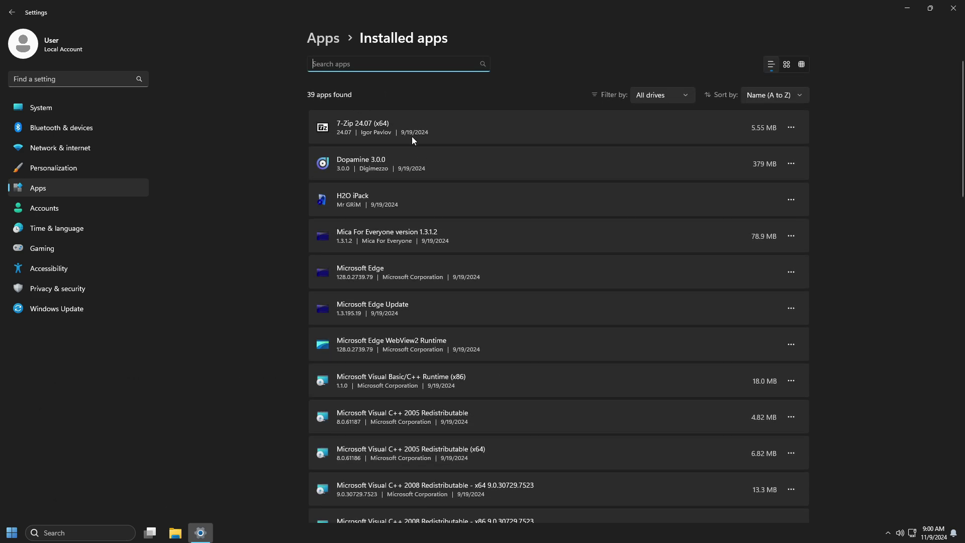
Open Windows Security from the hidden tray icons, review the Security at a glance overview, and close it
left_click(887, 530)
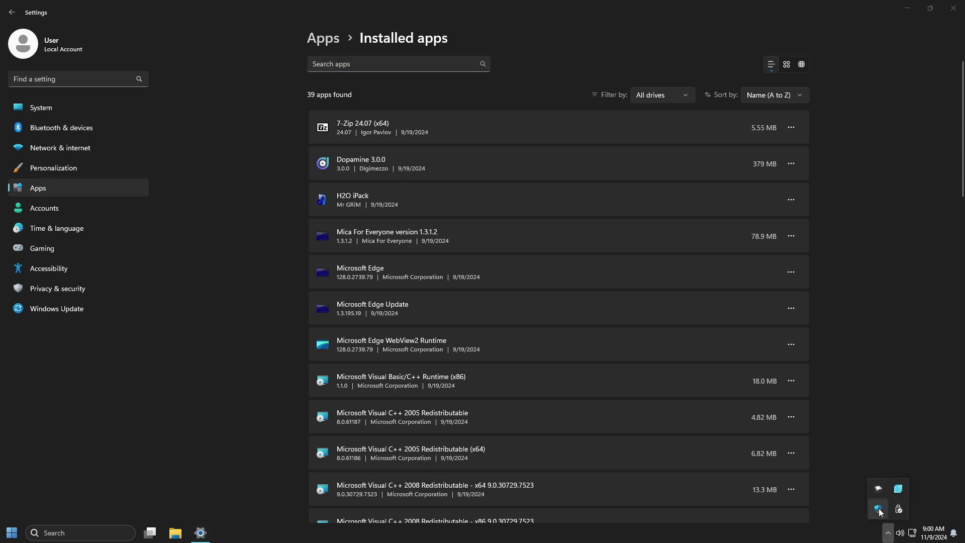
left_click(878, 509)
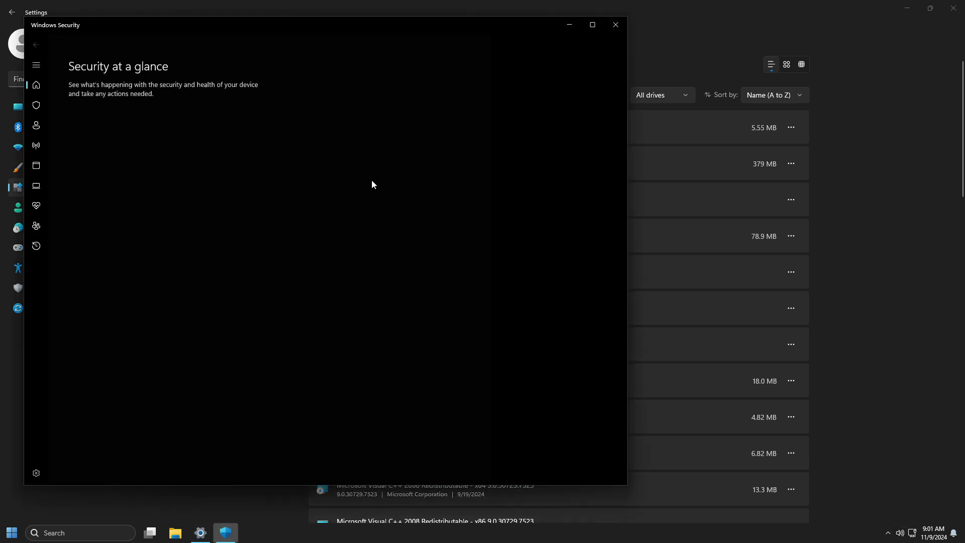
scroll(357, 293, "down", 1)
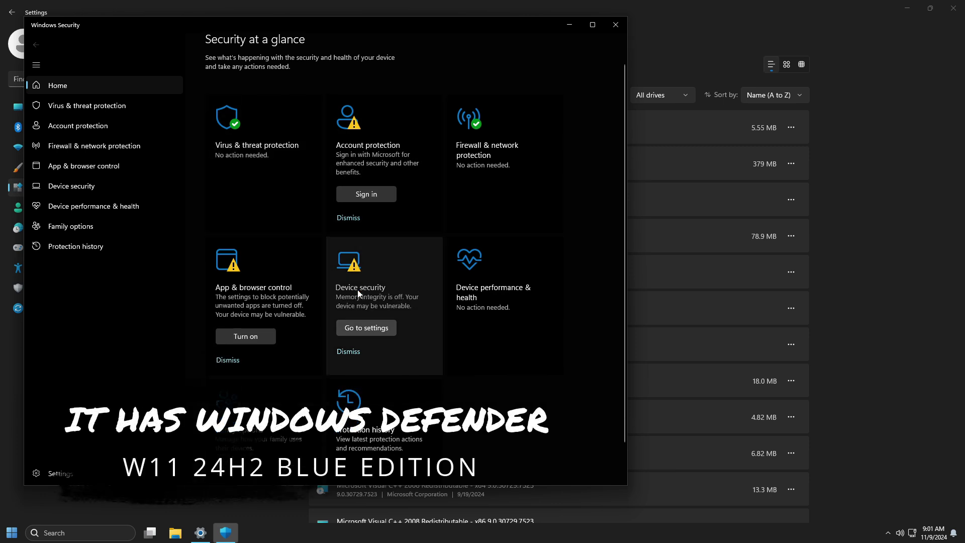
scroll(357, 289, "up", 1)
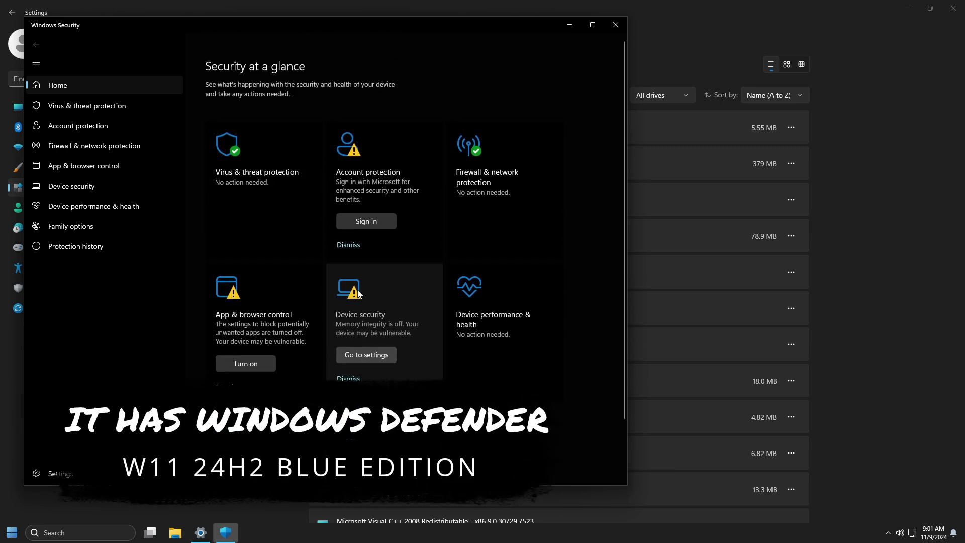
left_click(616, 25)
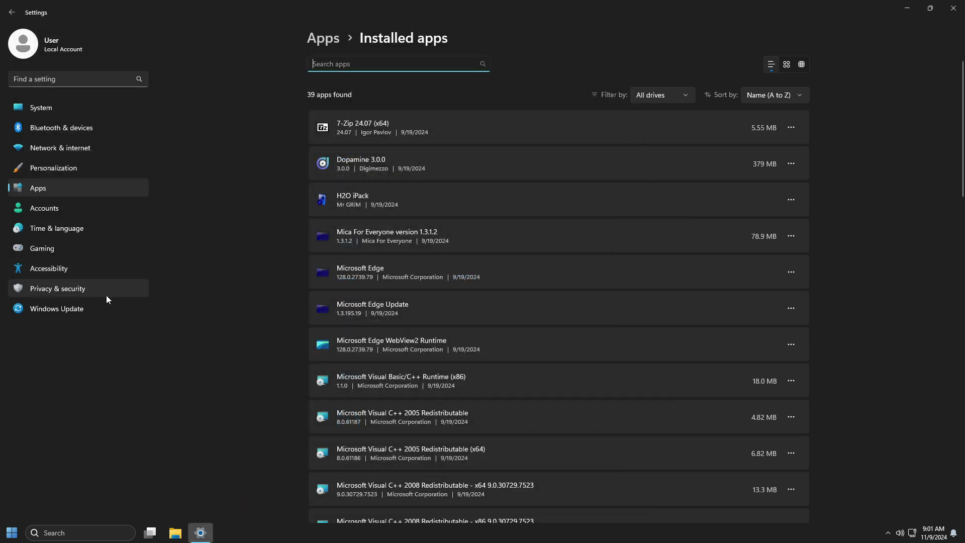
Resume the paused updates in Windows Update and check for updates
left_click(55, 313)
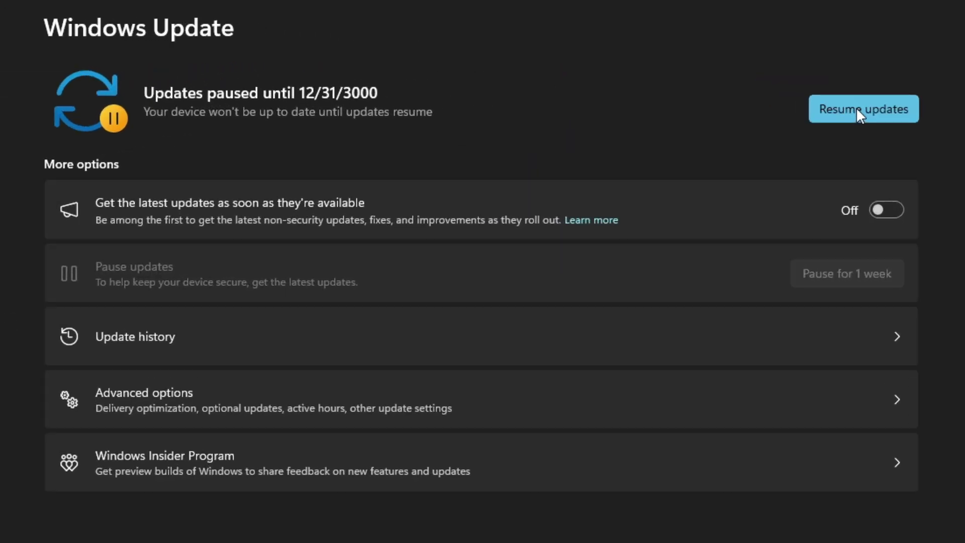
left_click(773, 83)
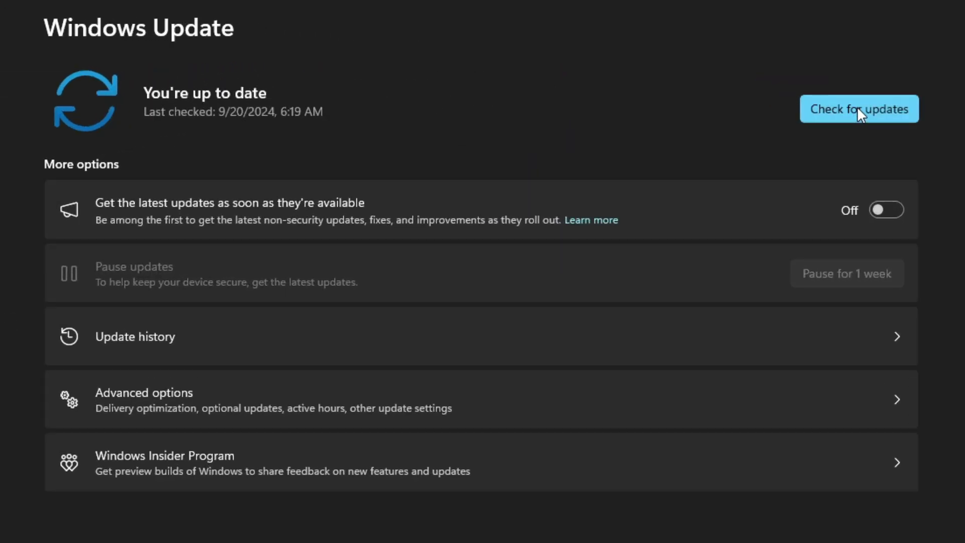
left_click(772, 83)
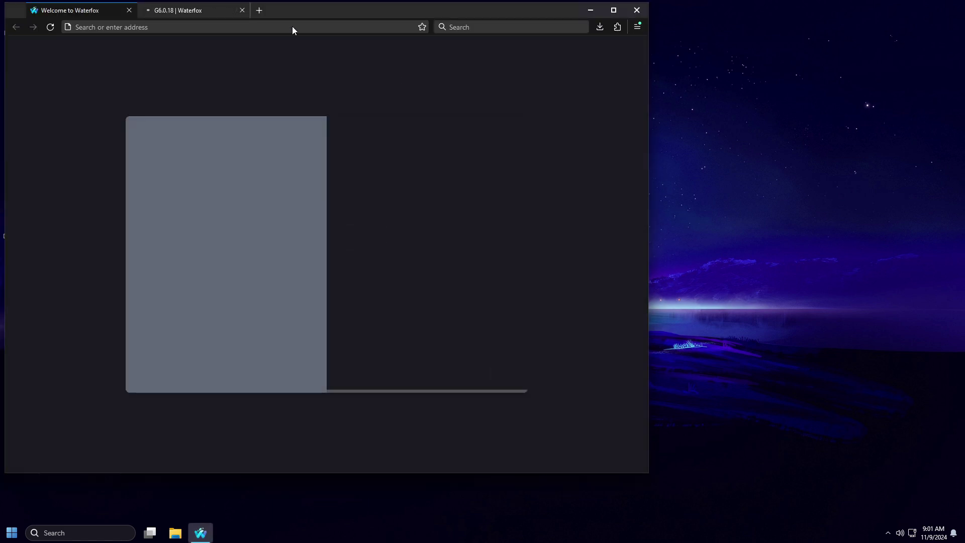
Close the Waterfox release notes tab, skip through the welcome screens to start browsing, and maximize the browser window
left_click(242, 10)
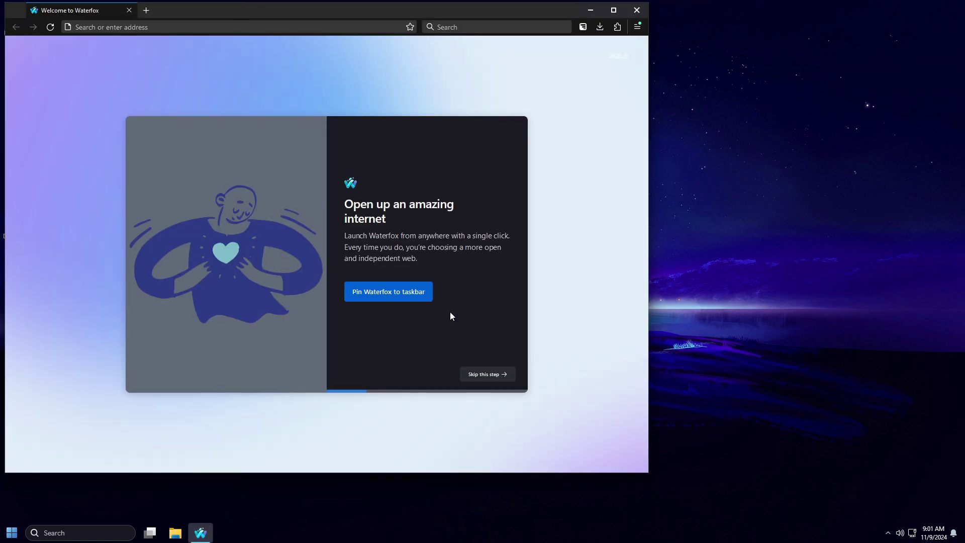
left_click(484, 374)
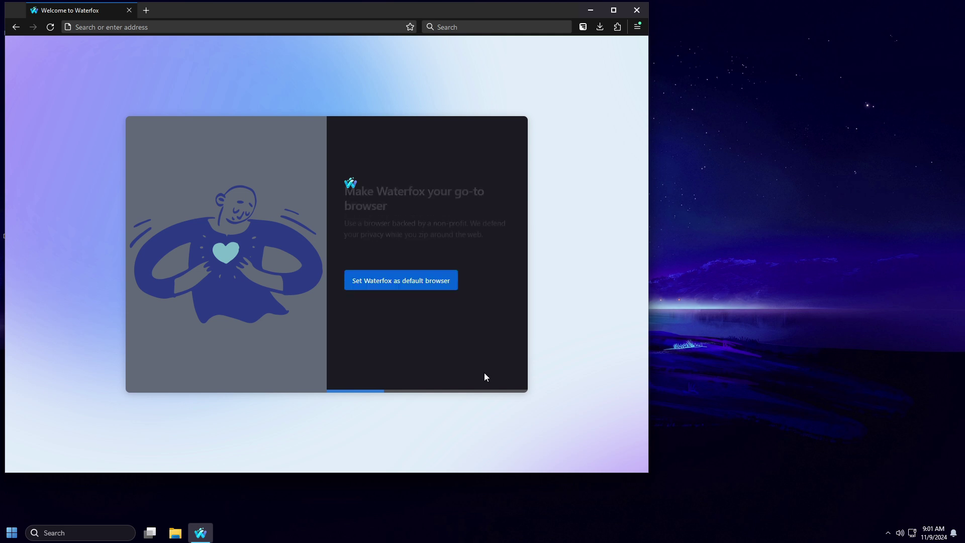
left_click(485, 374)
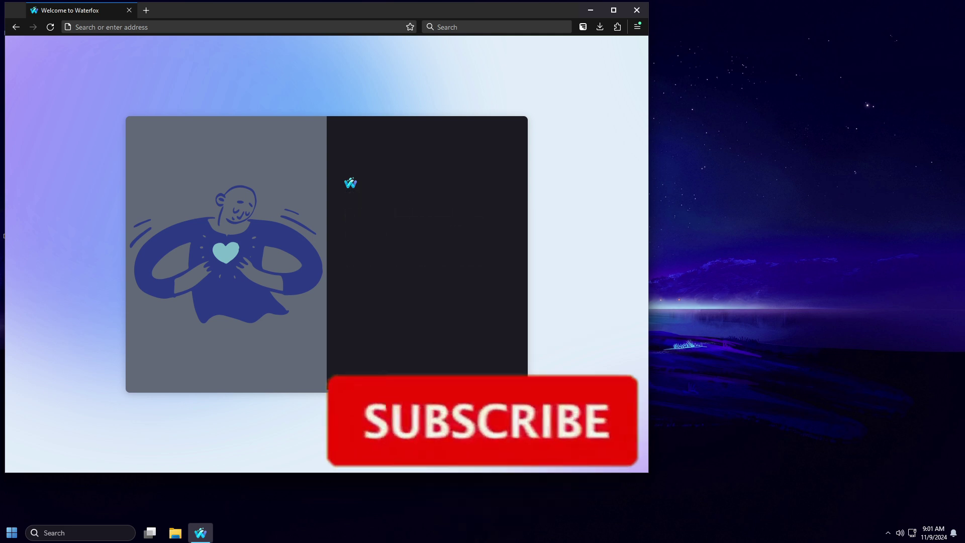
left_click(489, 375)
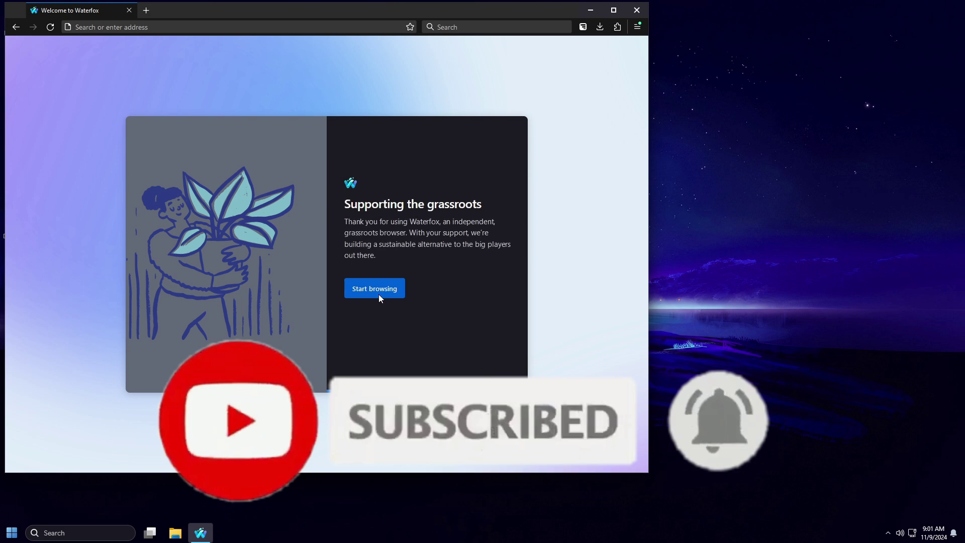
left_click(380, 297)
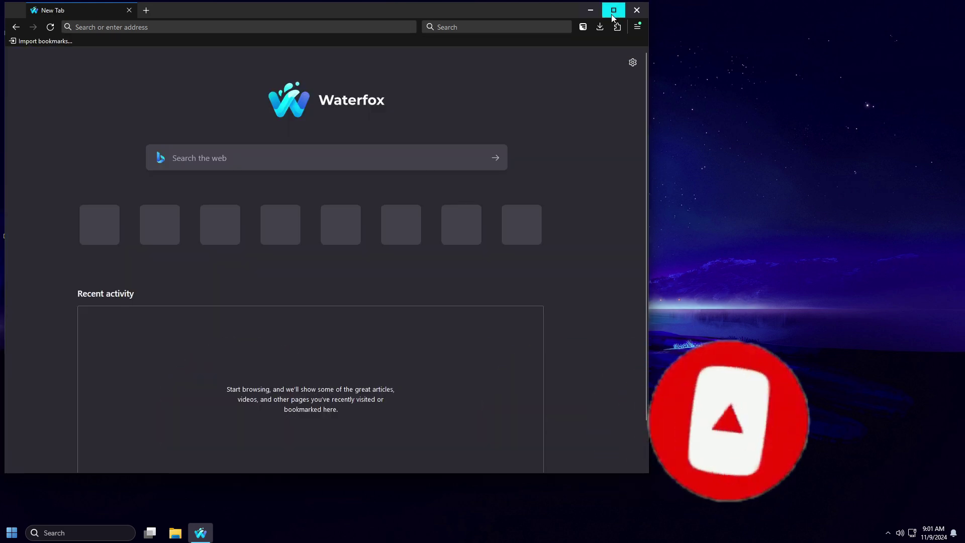
left_click(613, 11)
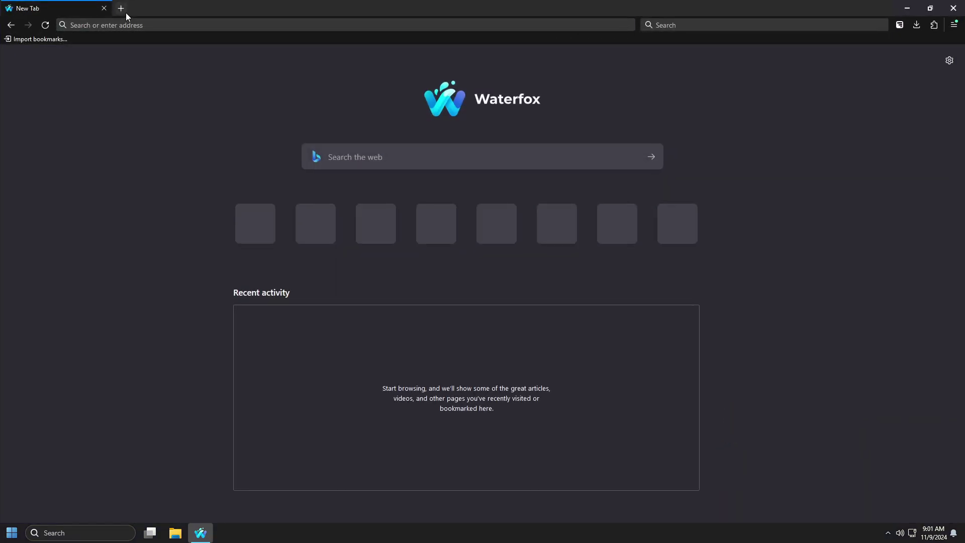
Search the web for "youtube", open the YouTube site from the results, and close the search results tab
left_click(102, 28)
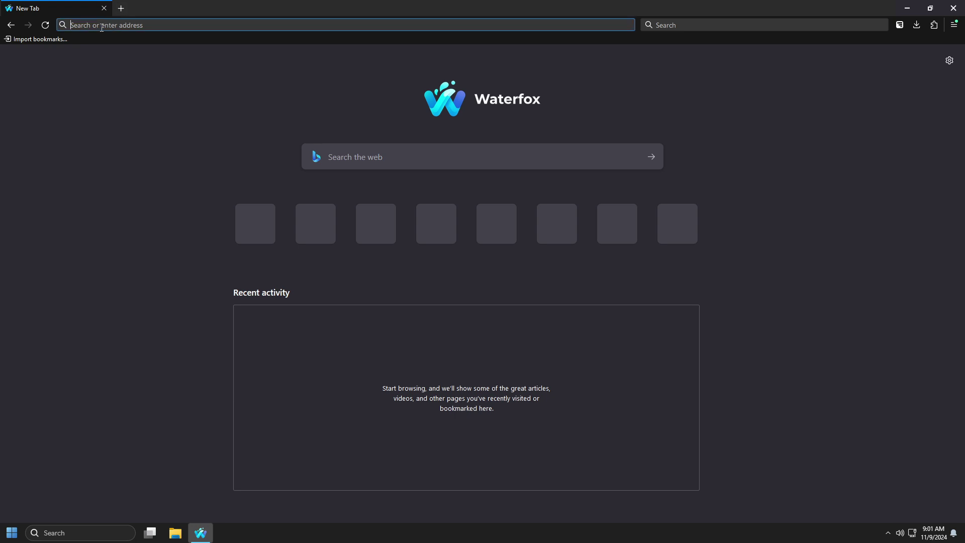
type("yu")
key("BackSpace")
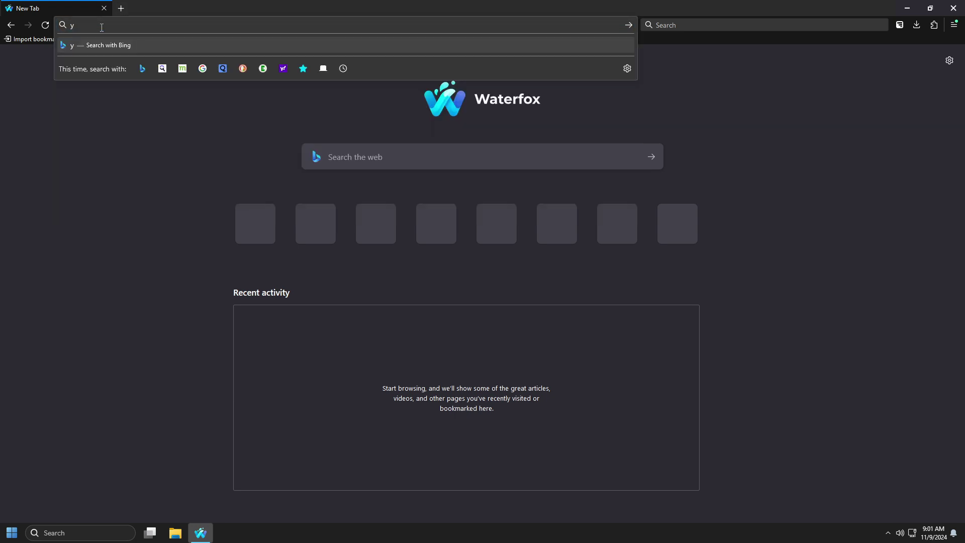
type("outube")
key("Return")
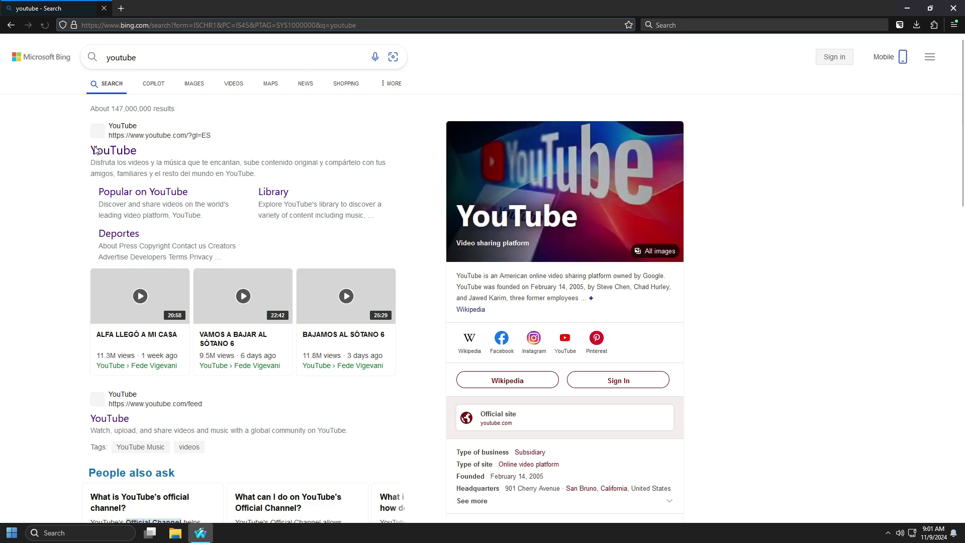
left_click(109, 151)
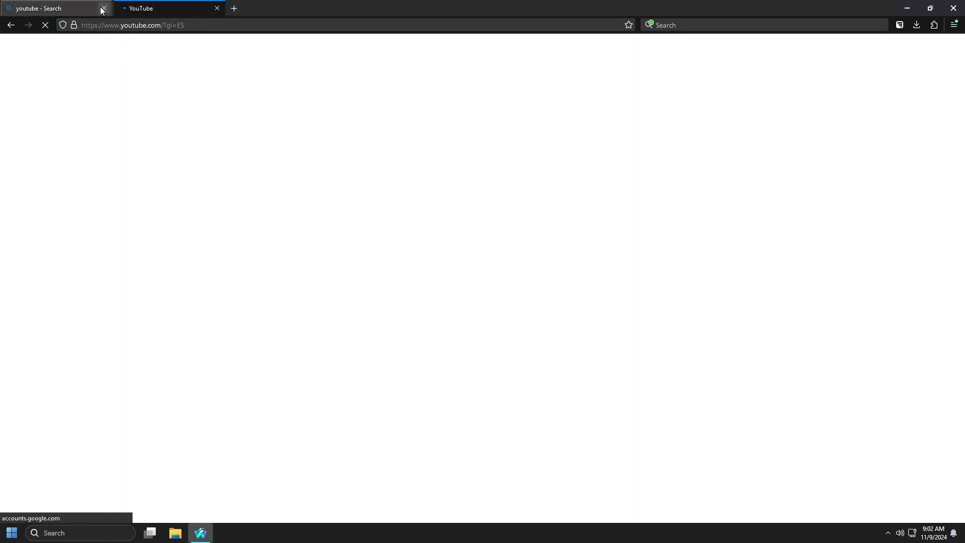
left_click(103, 9)
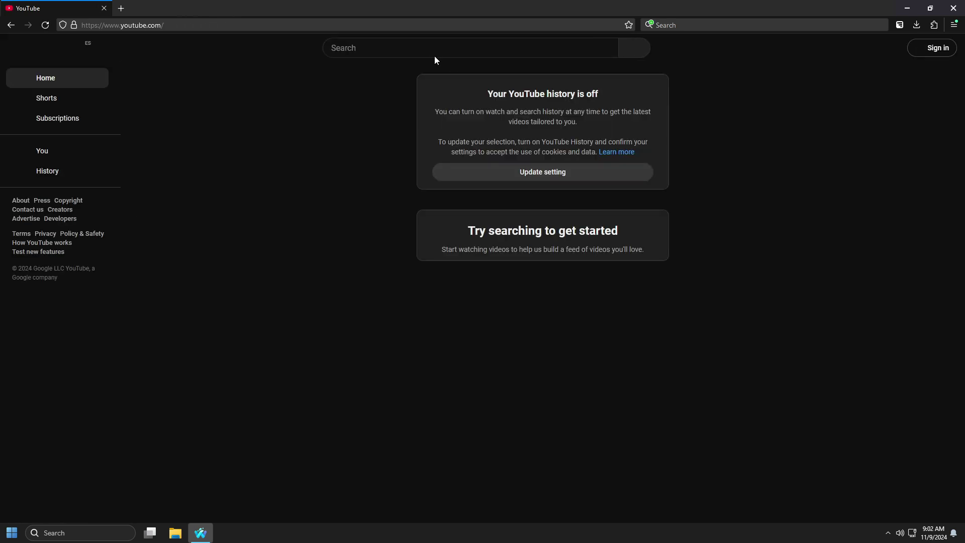
Search YouTube for "dtech usb english"
left_click(379, 49)
type("d")
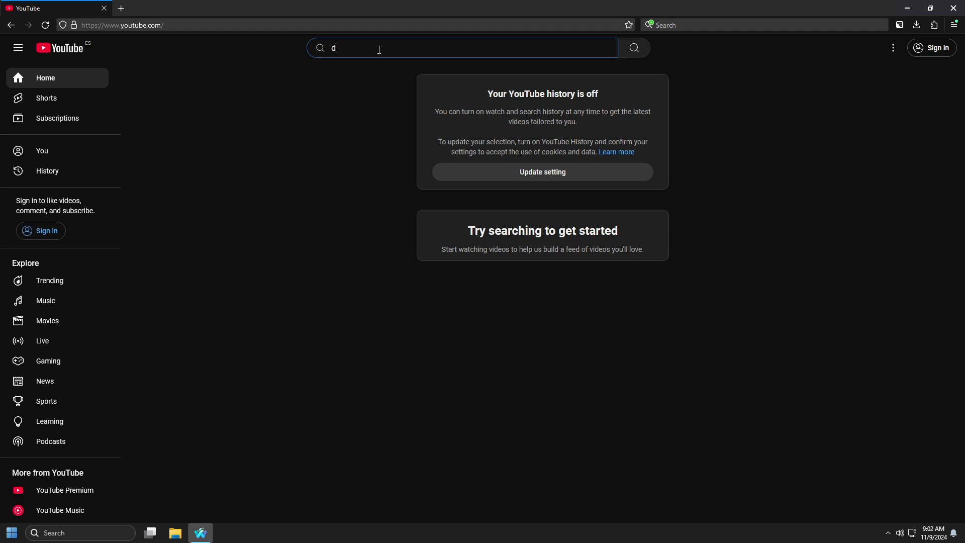
type("tech usb")
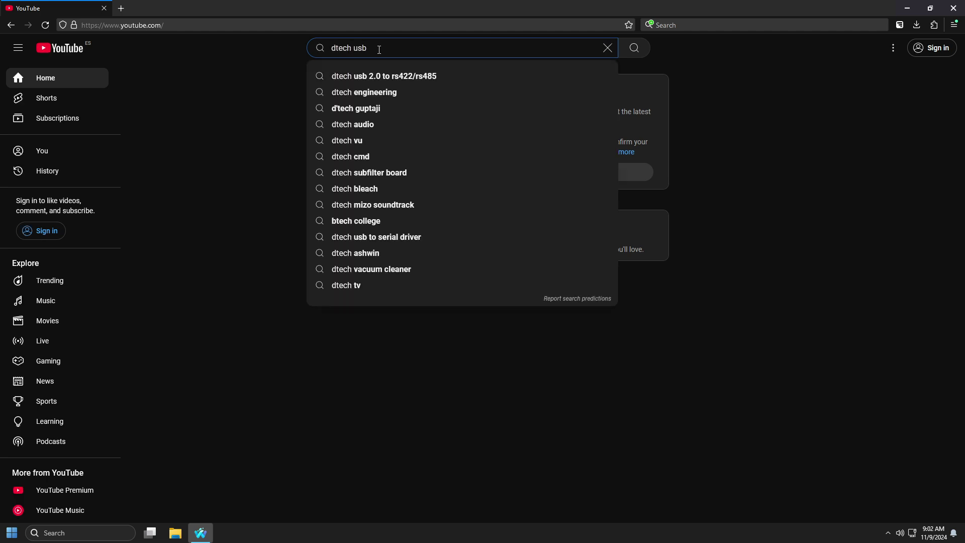
type(" english")
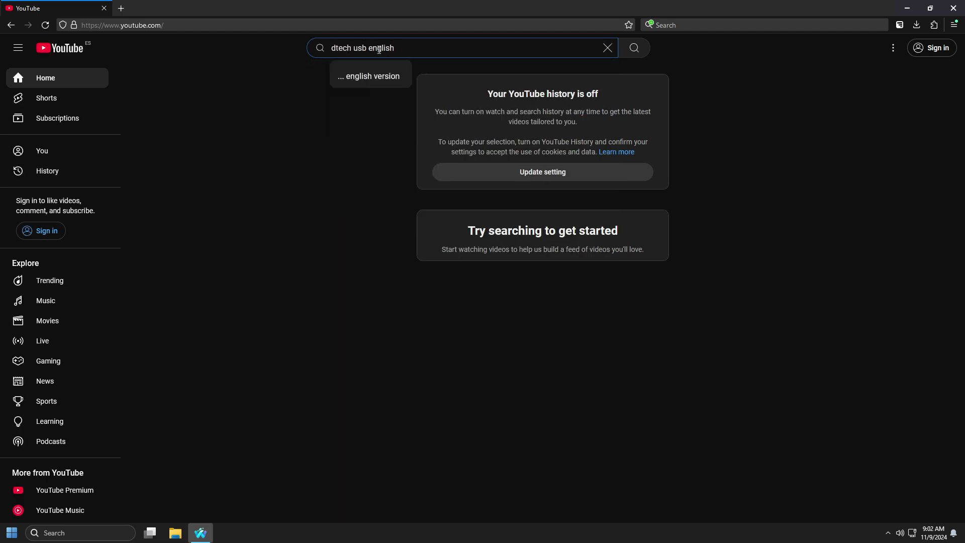
key("Return")
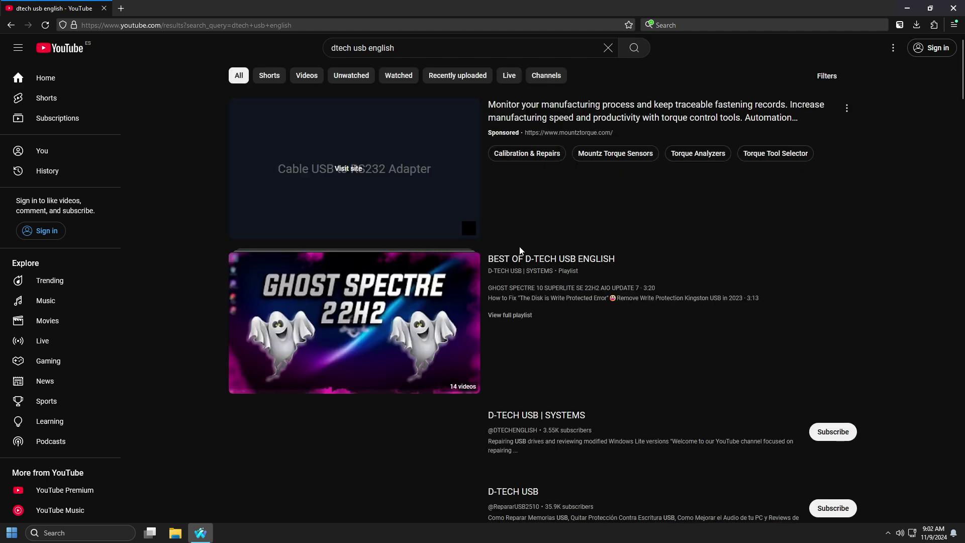
Open the D-TECH USB | SYSTEMS channel from the results and look through the videos and playlists on its home page
scroll(568, 333, "down", 3)
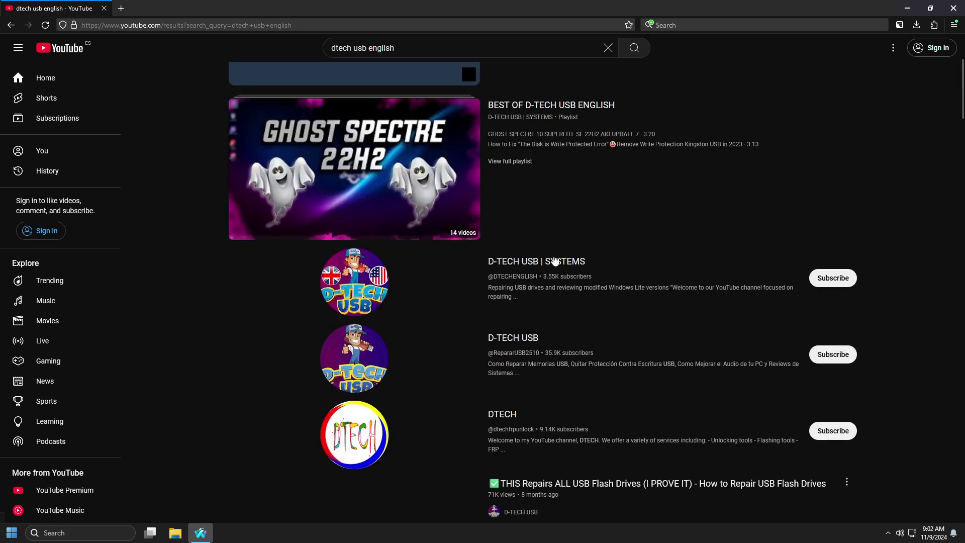
left_click(525, 265)
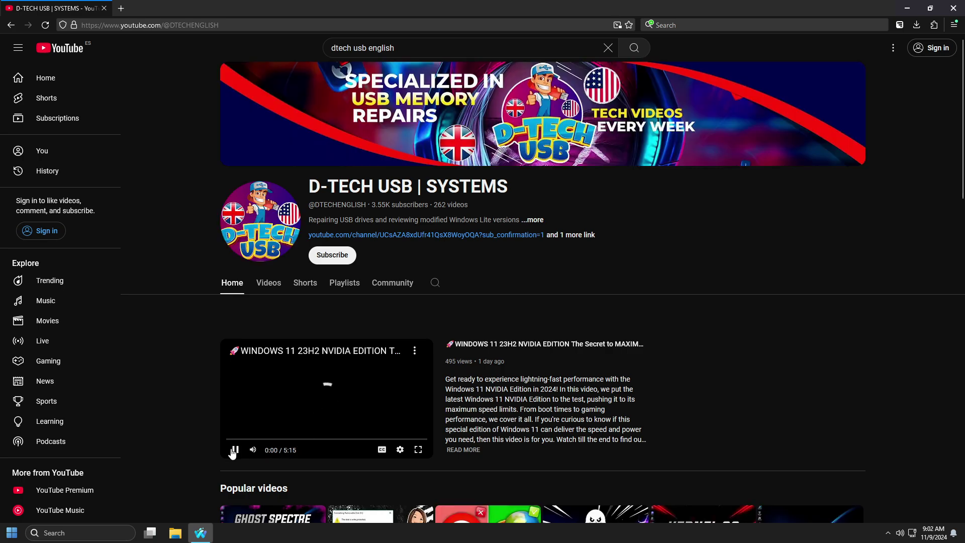
scroll(457, 407, "down", 10)
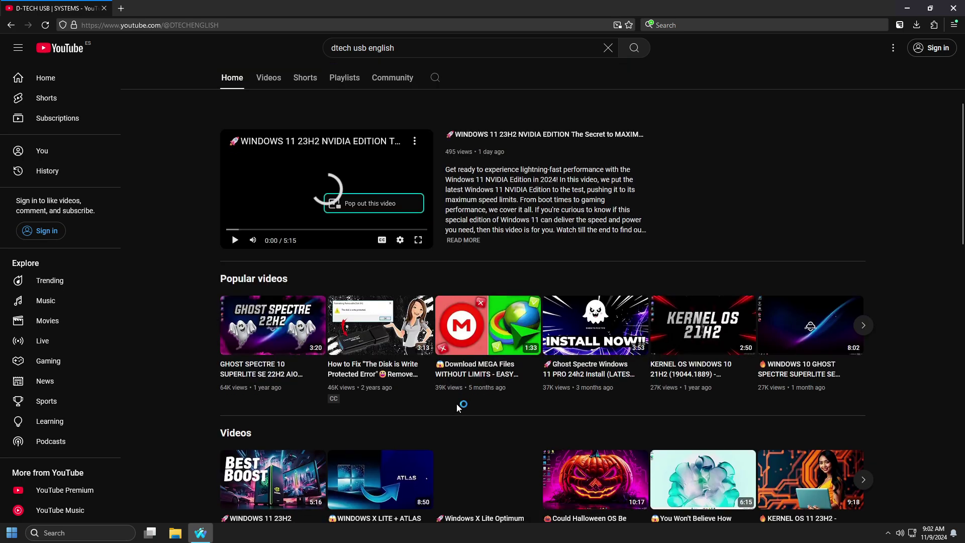
scroll(457, 404, "down", 10)
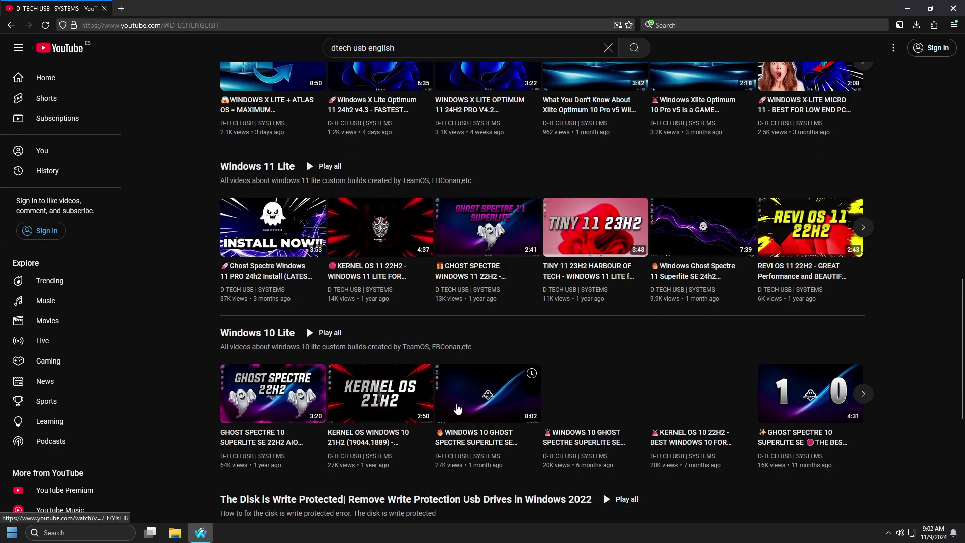
scroll(457, 408, "up", 15)
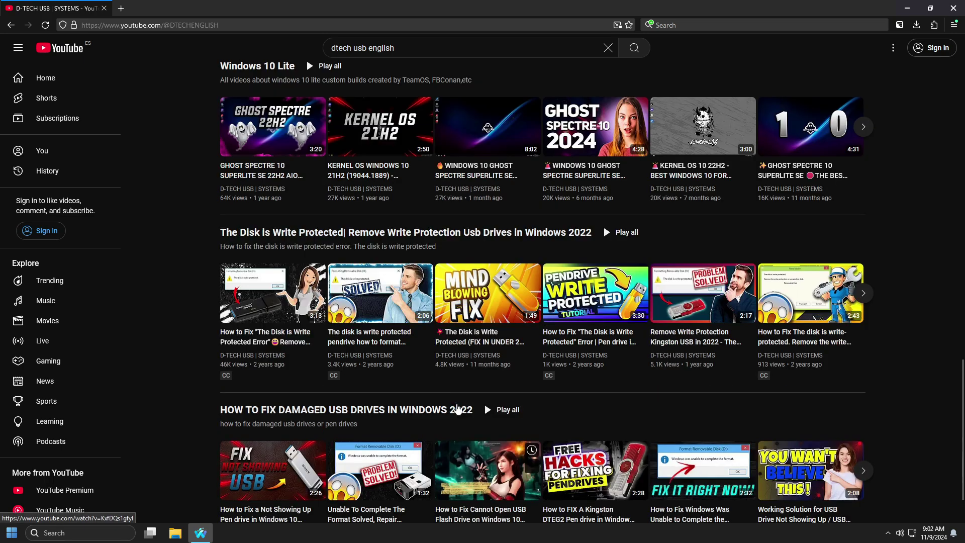
scroll(458, 408, "up", 8)
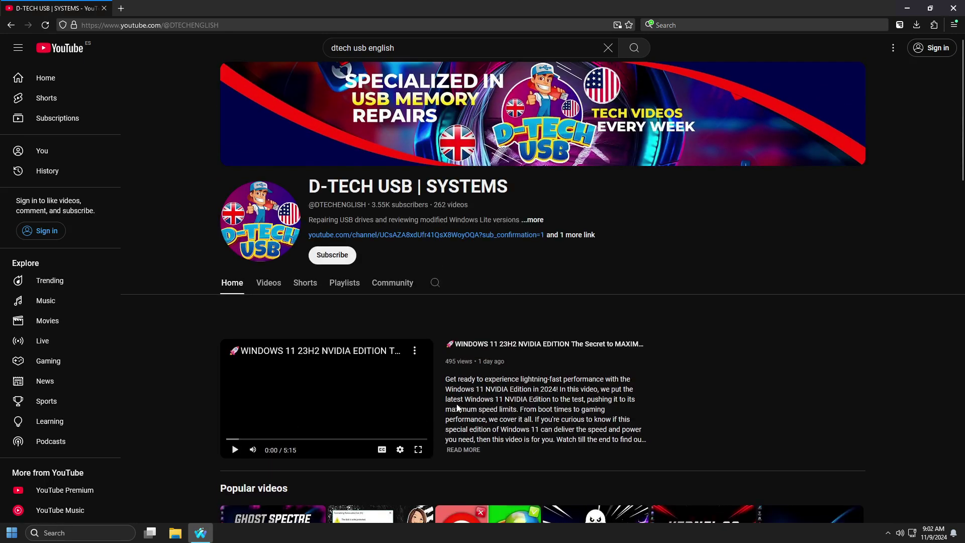
Search for "pexels" in a new tab, open the Pexels site from the results, and close the search results tab
left_click(122, 9)
type("pexe")
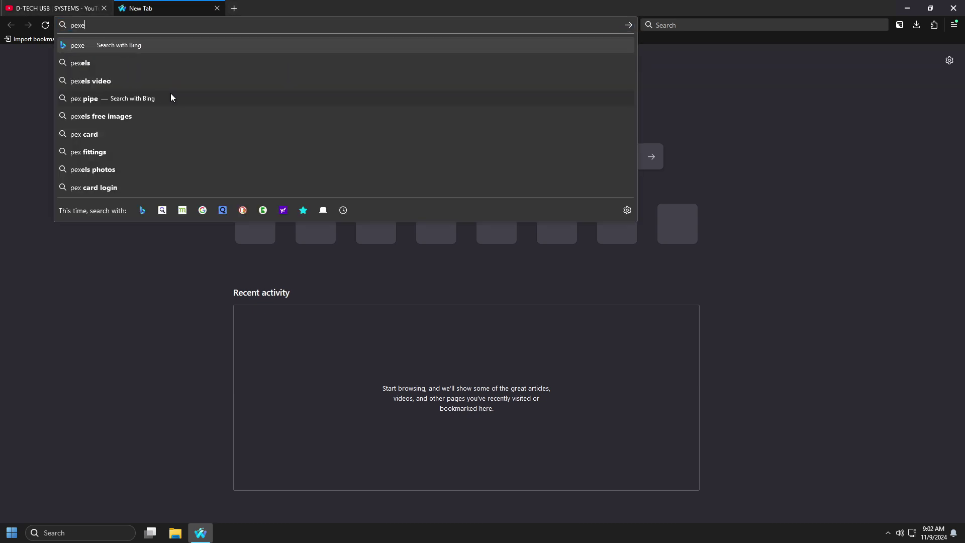
type("ls")
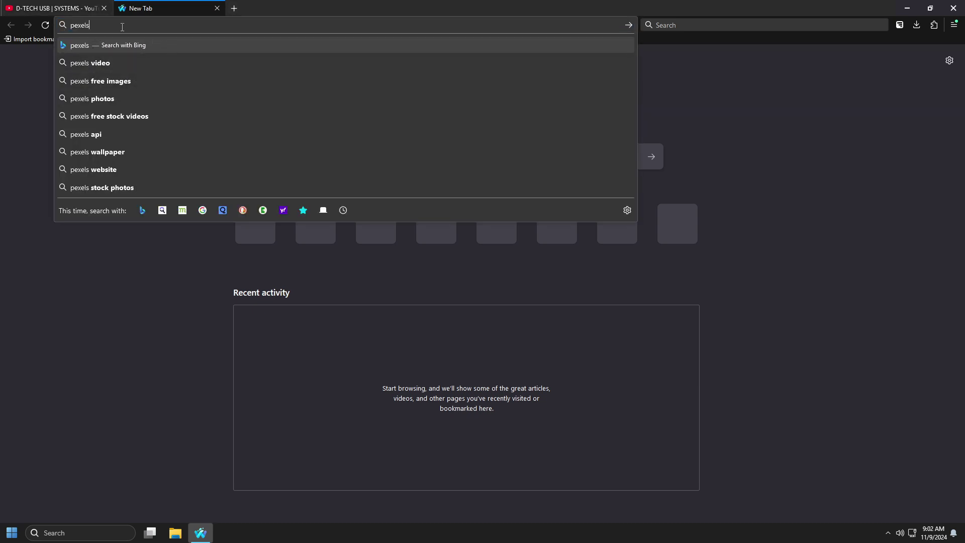
key("Return")
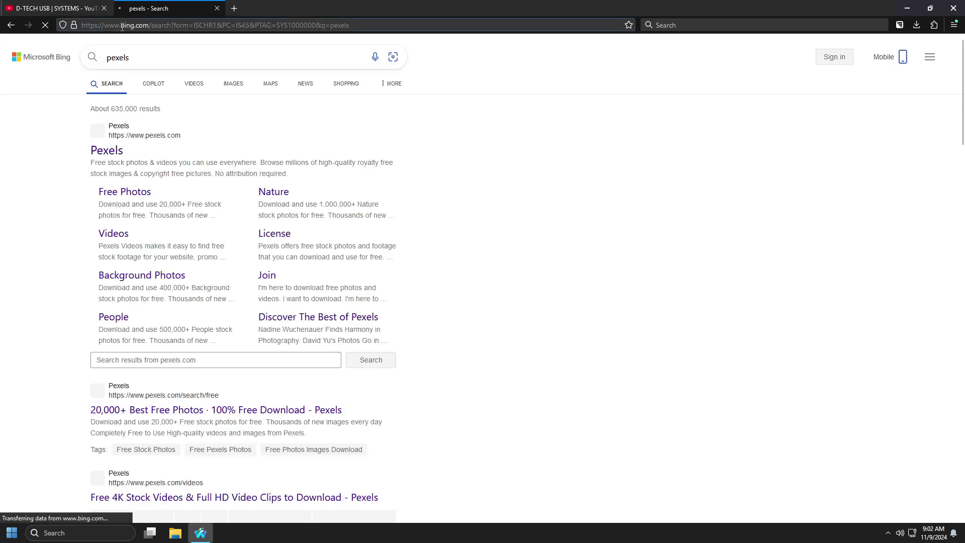
left_click(107, 150)
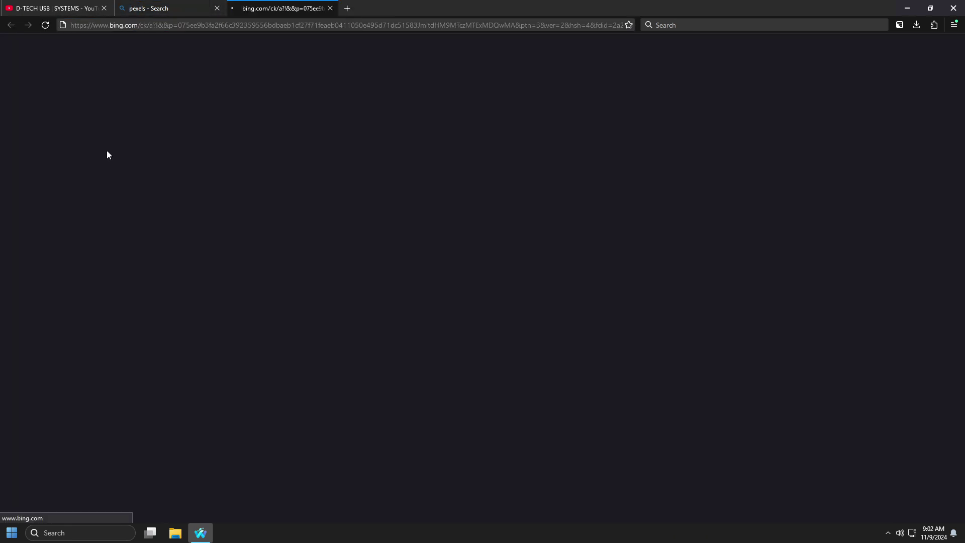
left_click(218, 9)
Look through the free stock photos on the Pexels home page and return to its beginning
scroll(574, 258, "down", 4)
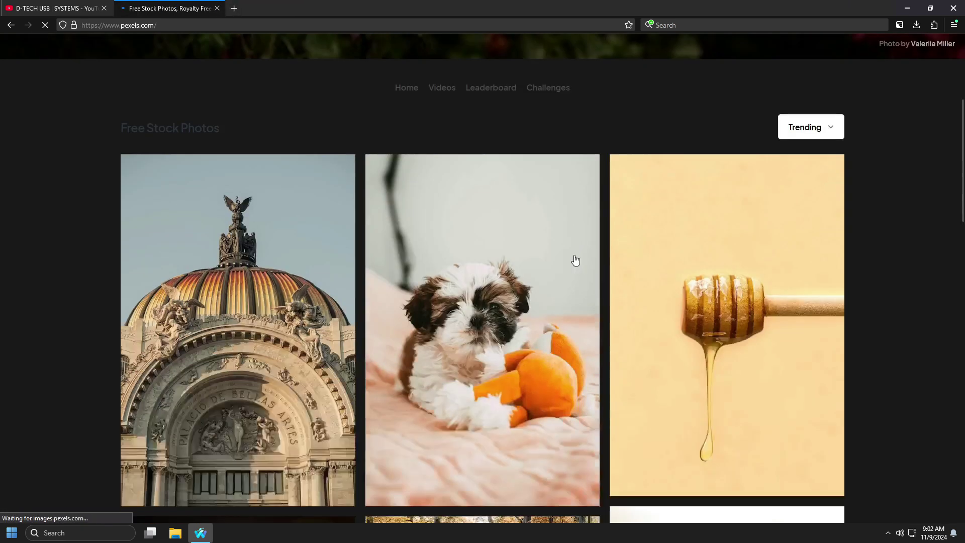
scroll(575, 260, "down", 20)
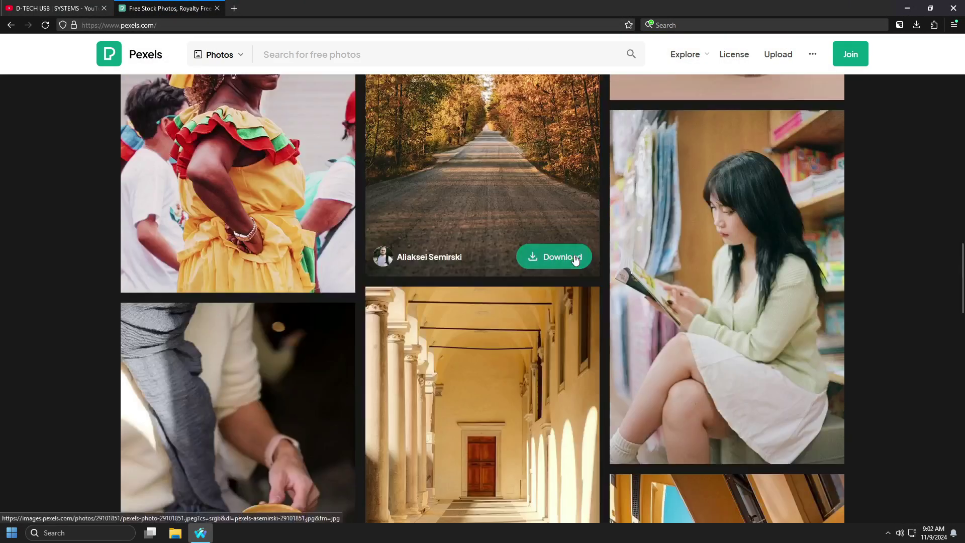
scroll(575, 259, "up", 20)
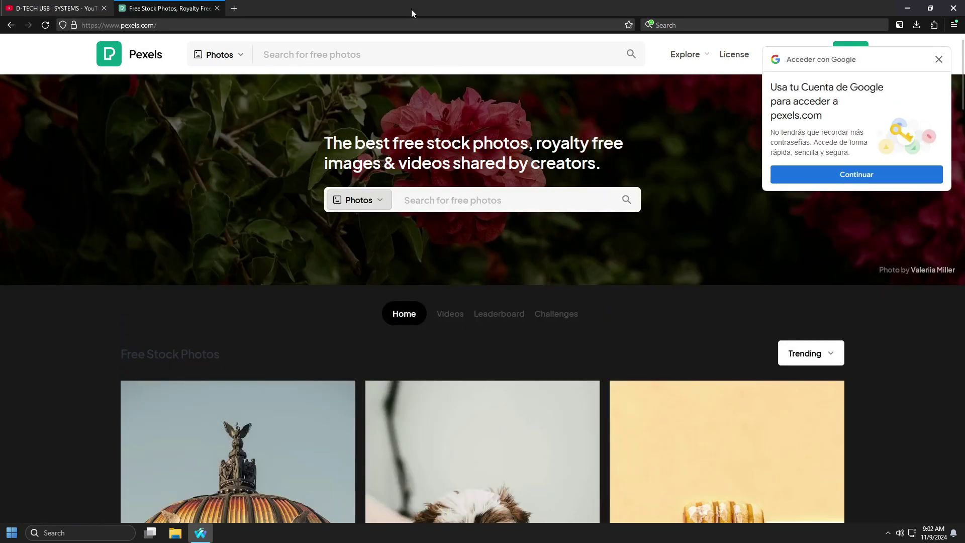
Open a new tab and enter "audionautix" as the web search term
left_click(233, 12)
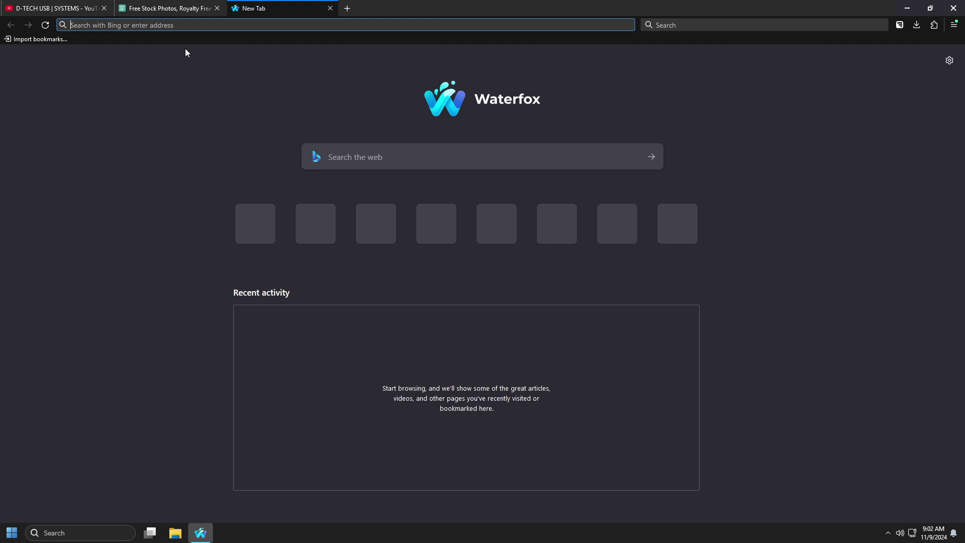
type("audio")
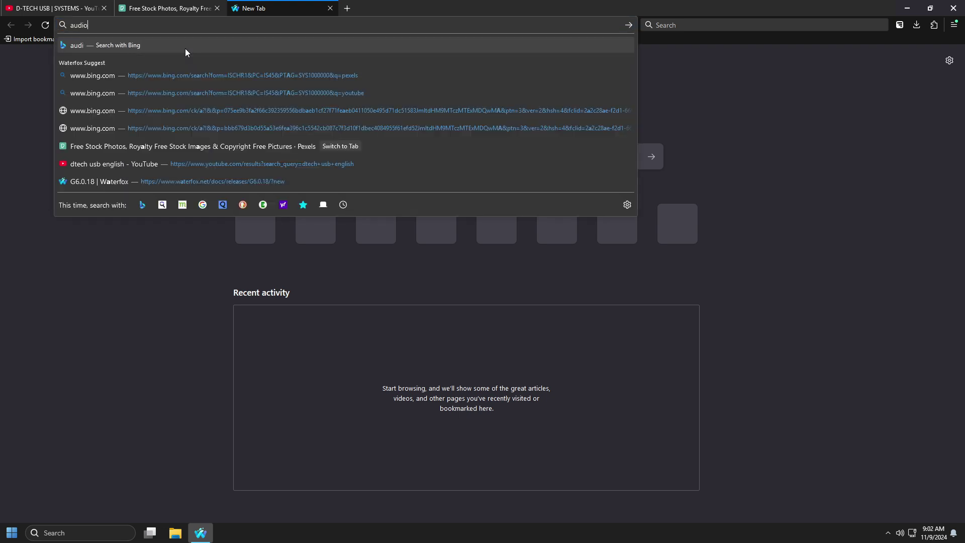
type("nautix")
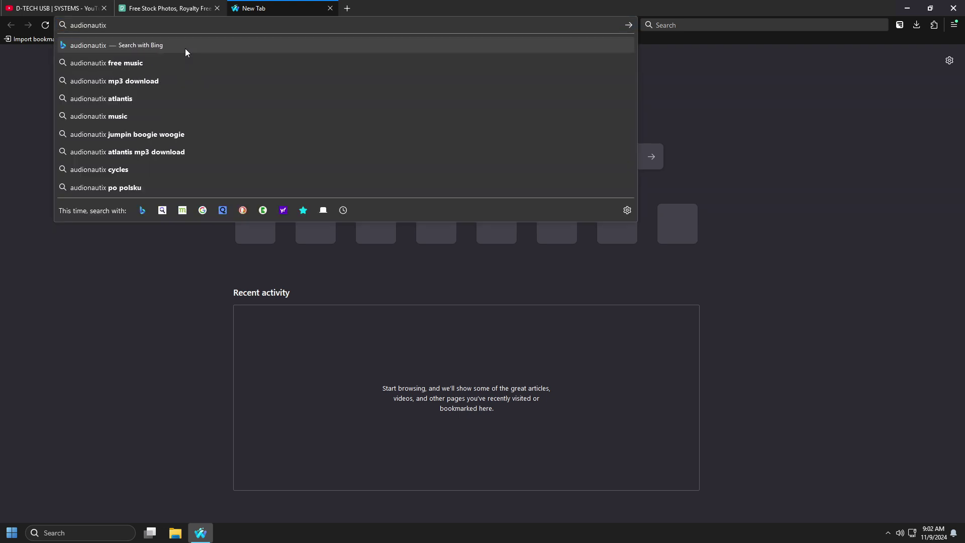